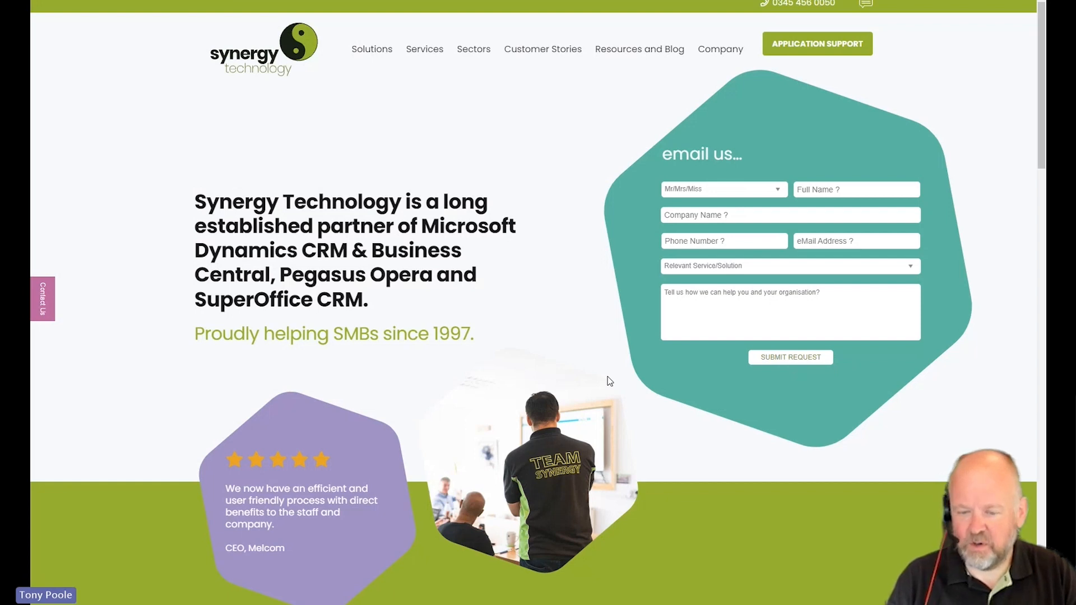
Examine the Synergy Technology home page, including its slide-out Contact Us form, email form, testimonials and footer
click(44, 300)
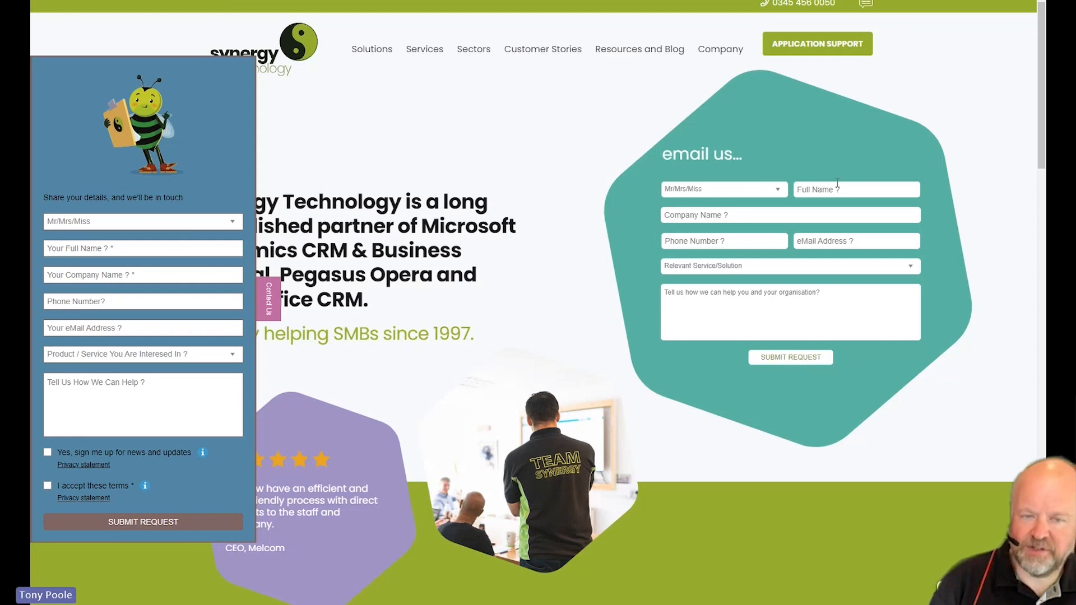
click(267, 309)
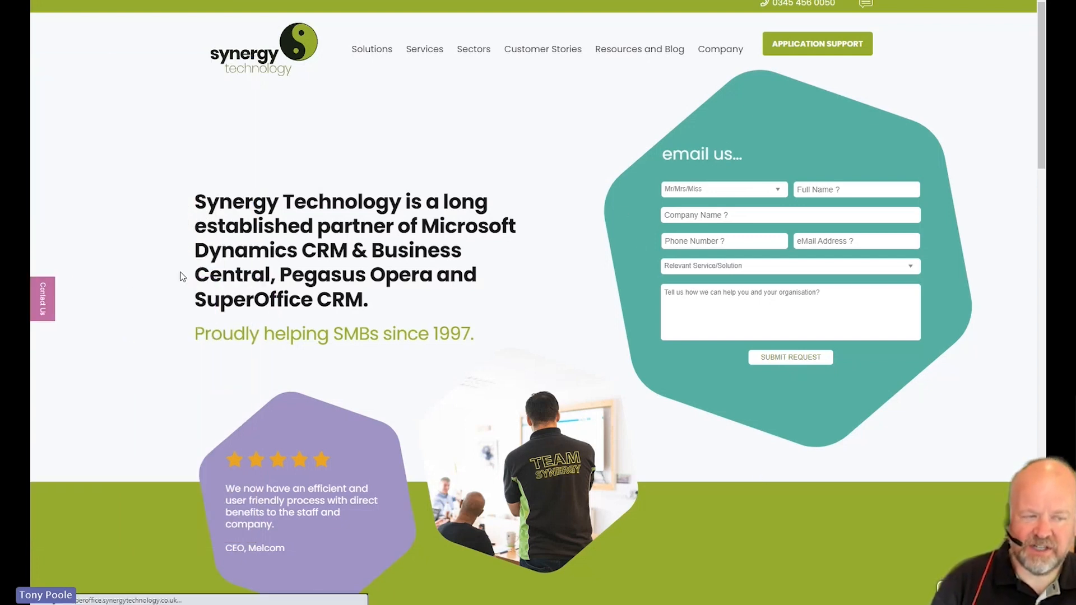
scroll(180, 276, down, 7)
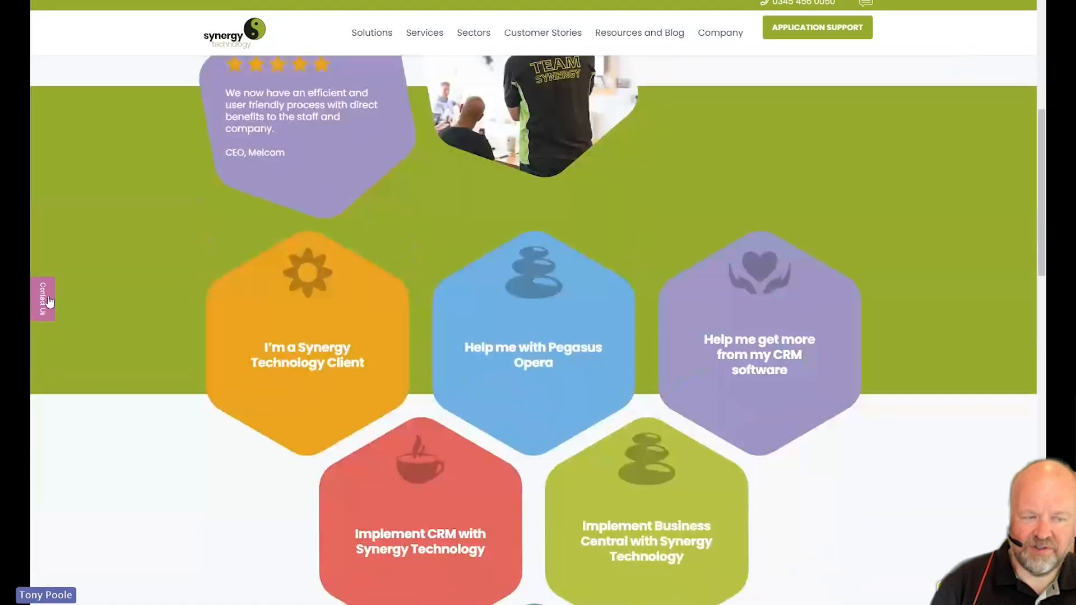
scroll(191, 307, down, 4)
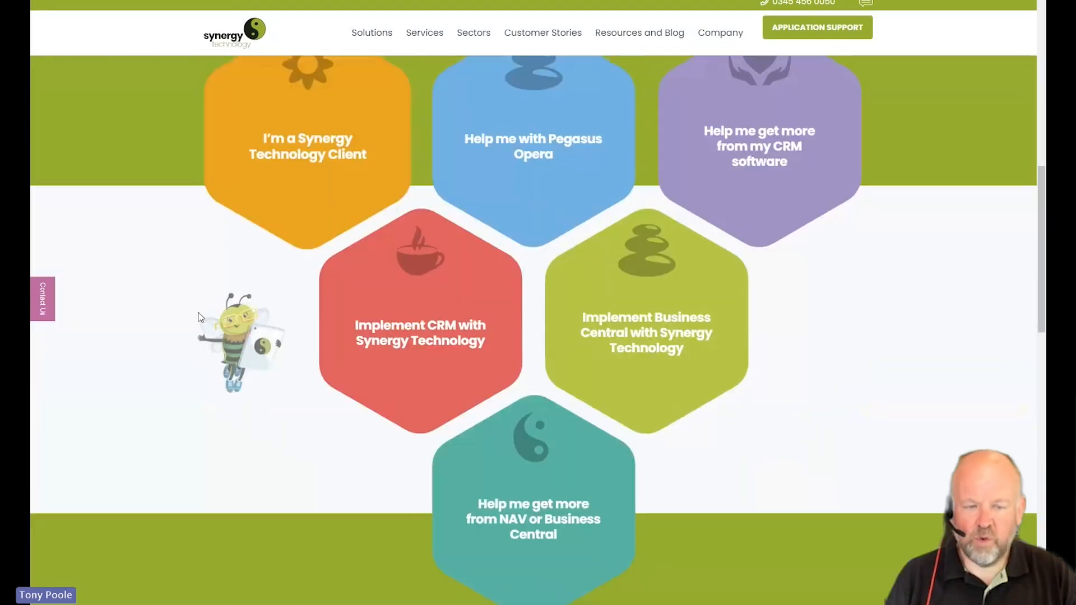
scroll(199, 314, down, 2)
scroll(200, 315, up, 9)
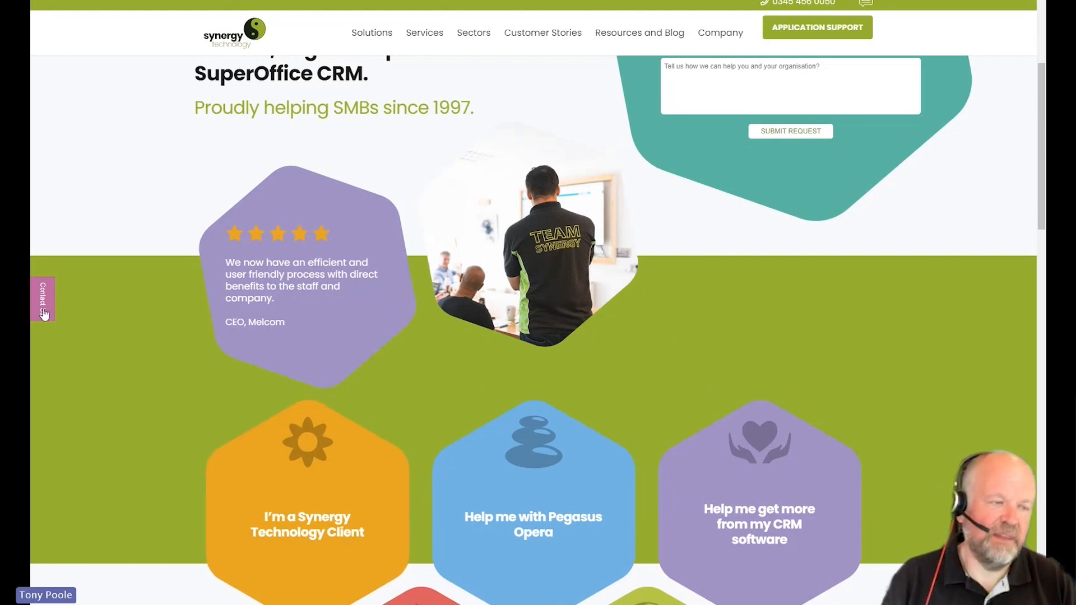
scroll(215, 336, down, 15)
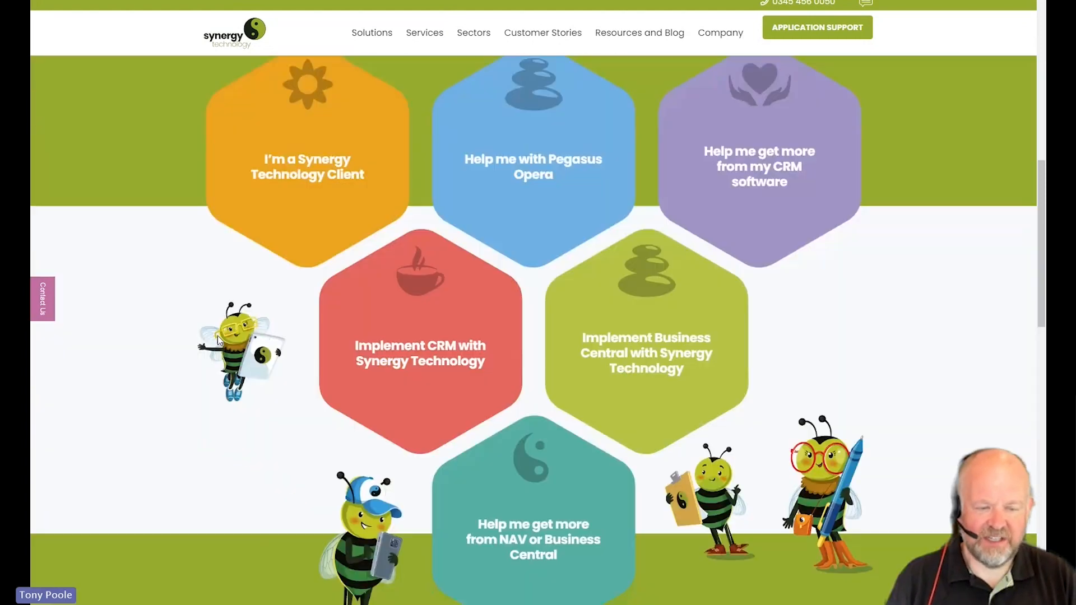
scroll(216, 344, down, 5)
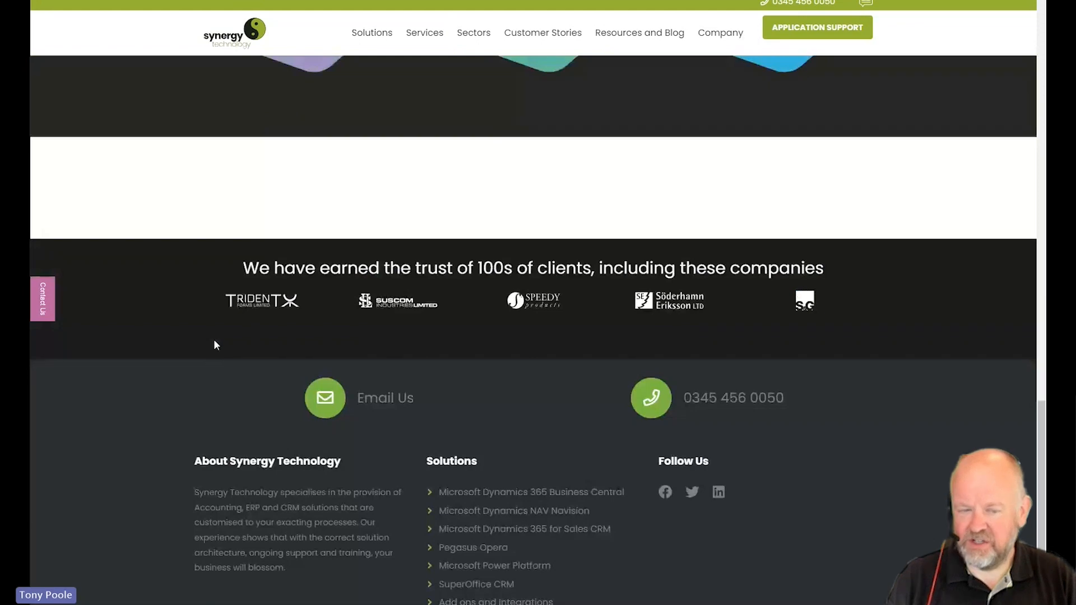
scroll(214, 343, down, 2)
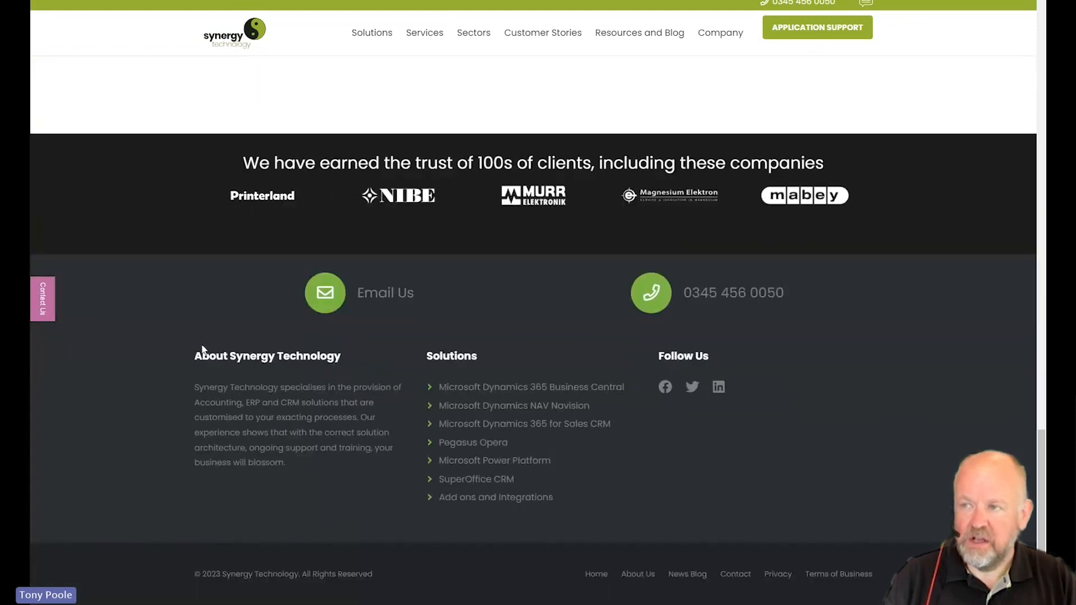
scroll(203, 350, up, 8)
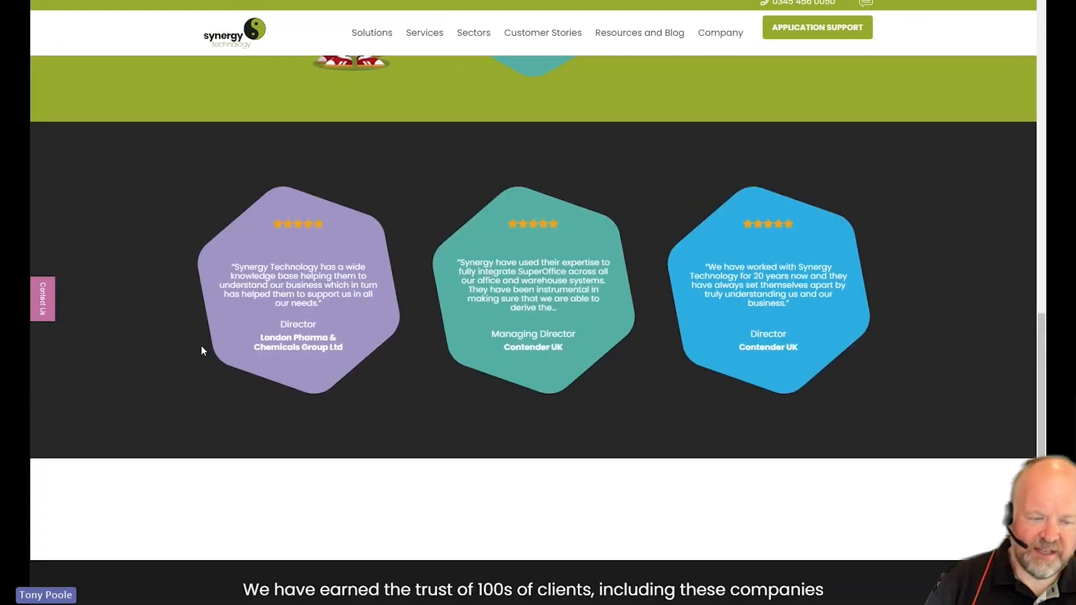
scroll(202, 350, down, 8)
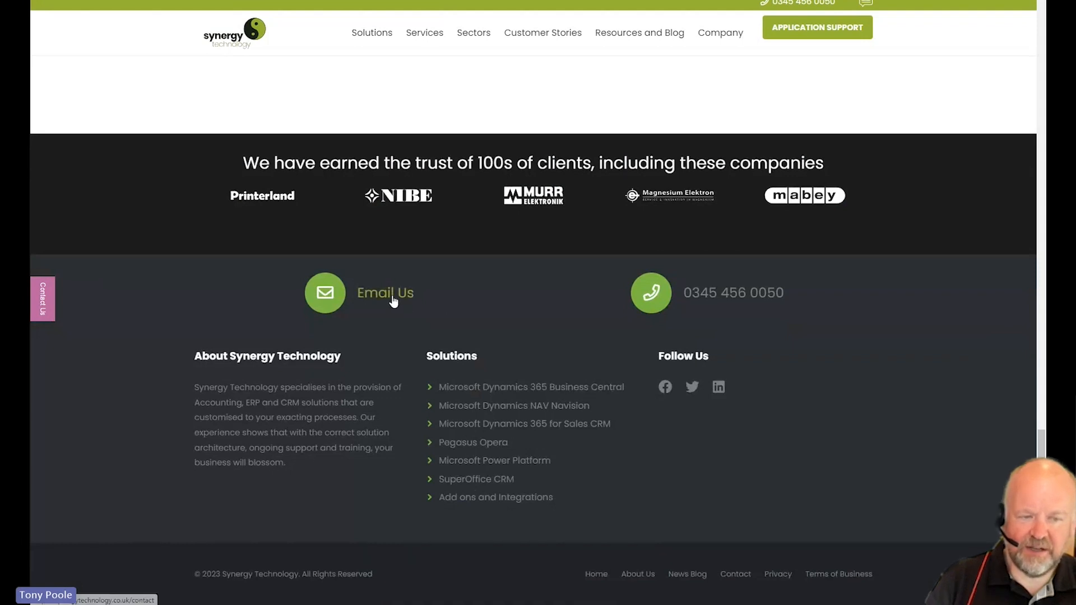
Open the Email Us contact page and examine its enquiry form, office details and map
click(385, 298)
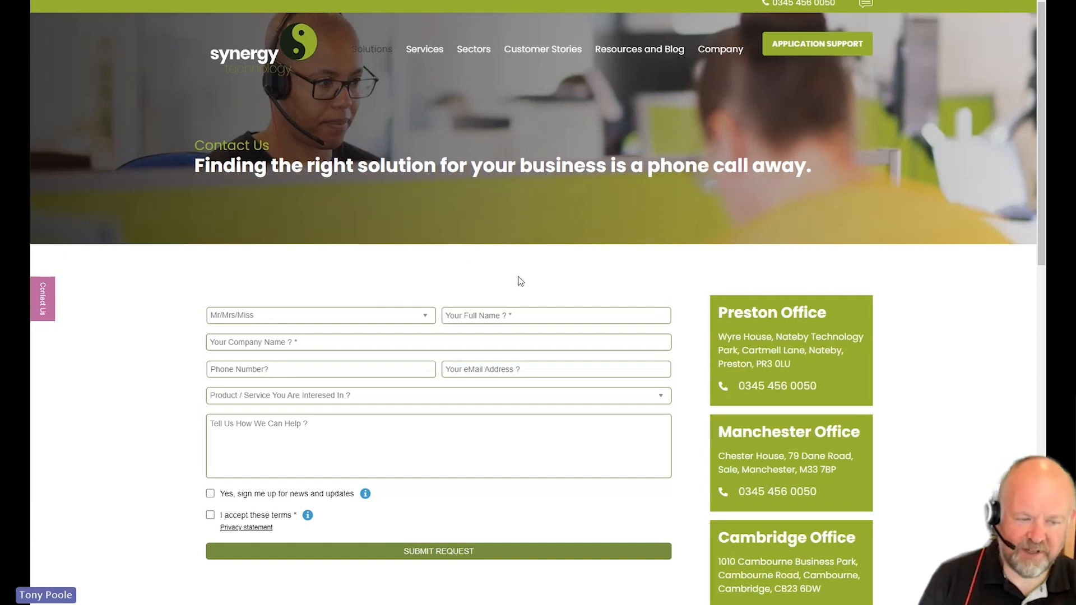
scroll(511, 286, down, 2)
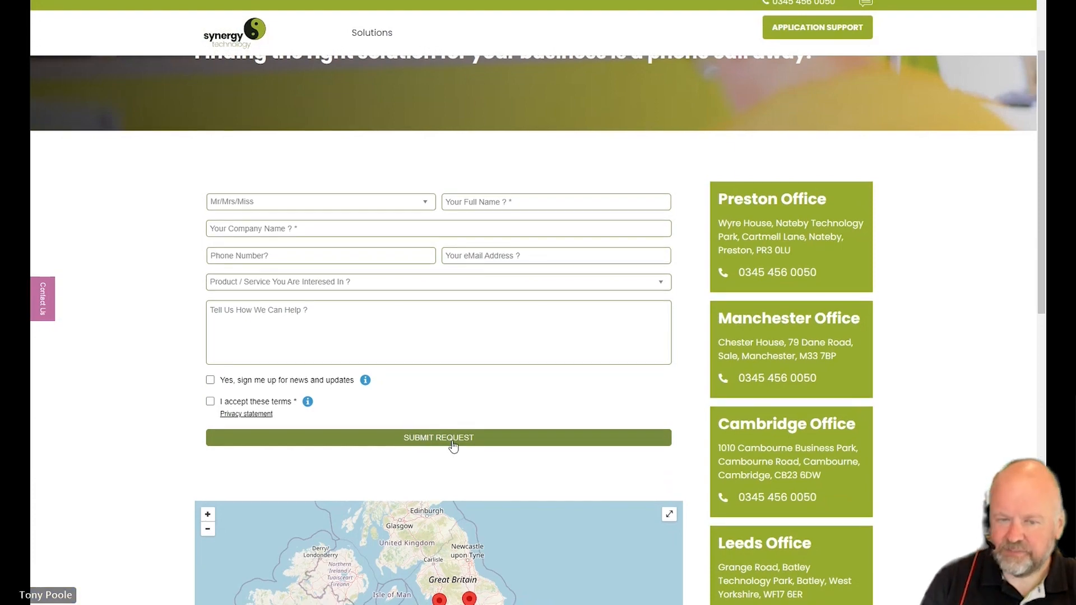
scroll(453, 447, down, 3)
scroll(453, 445, down, 3)
scroll(453, 446, up, 8)
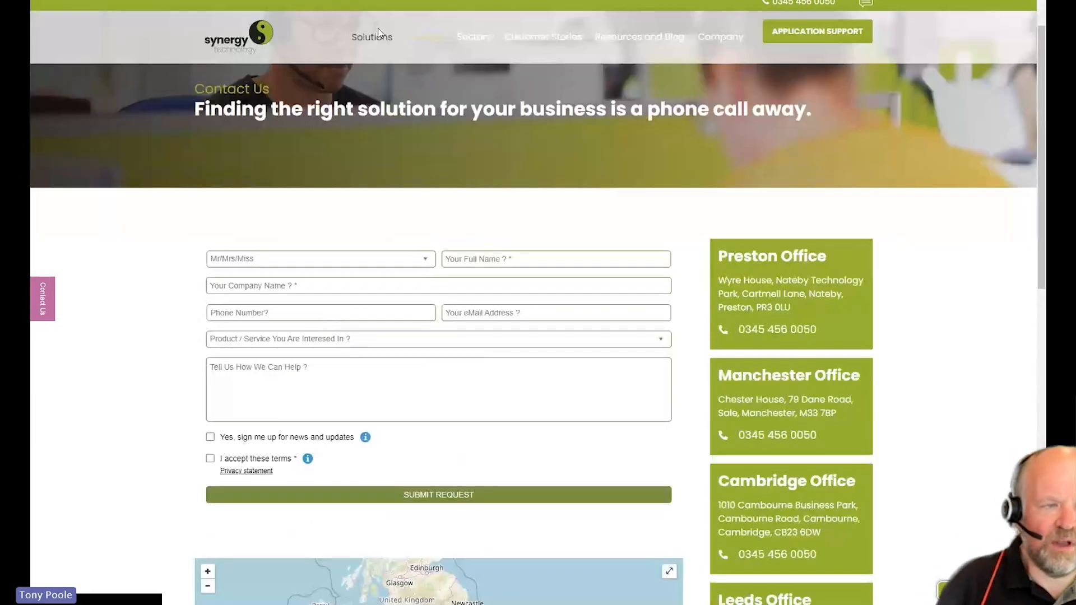
Go back through the home page to the Services page and check its slide-out Contact Us form
click(227, 43)
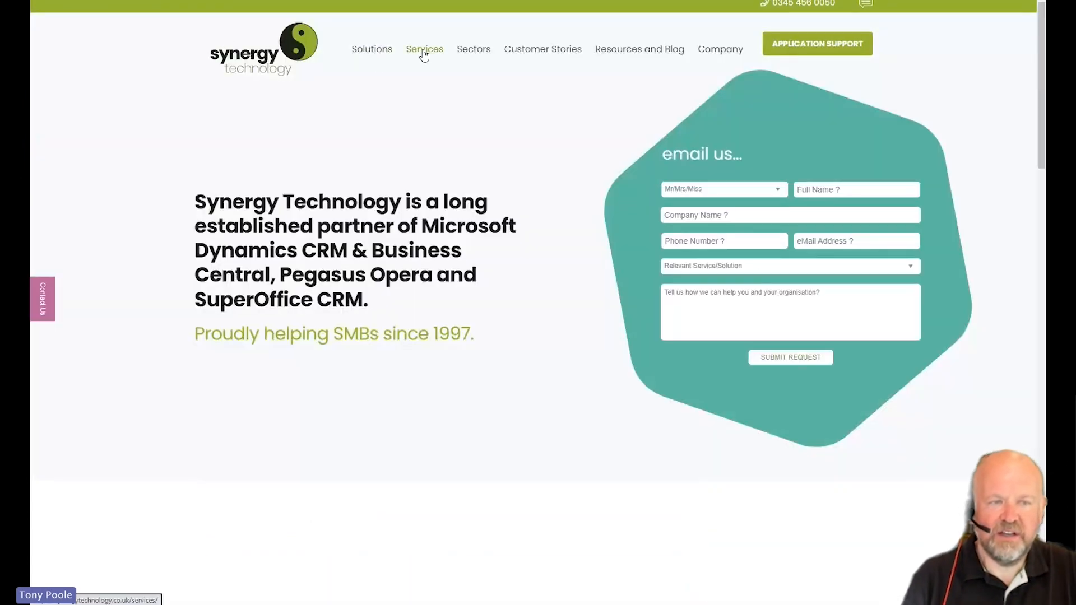
click(424, 50)
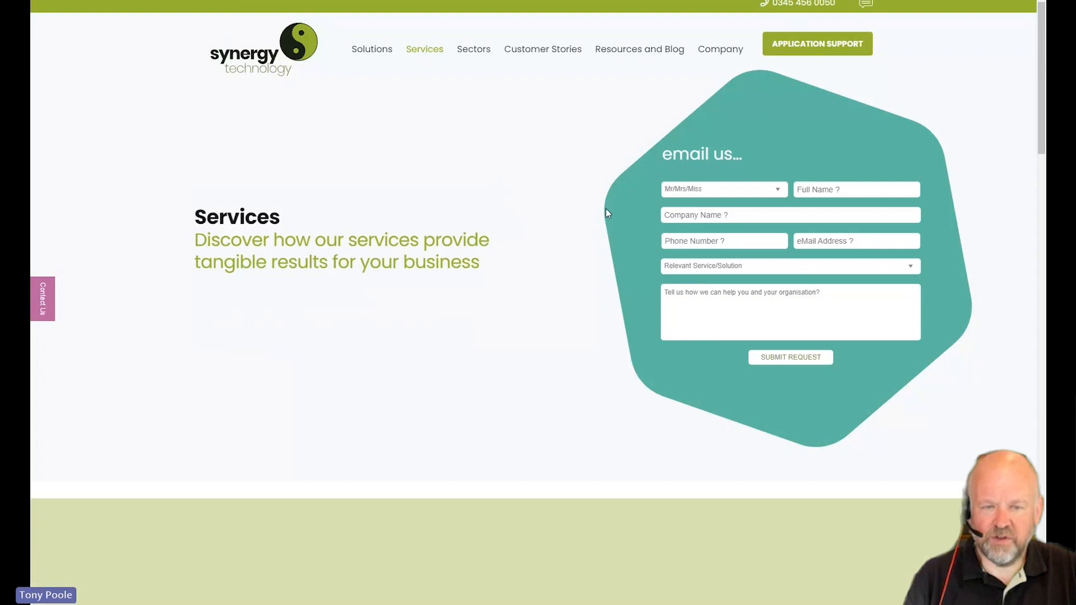
click(43, 299)
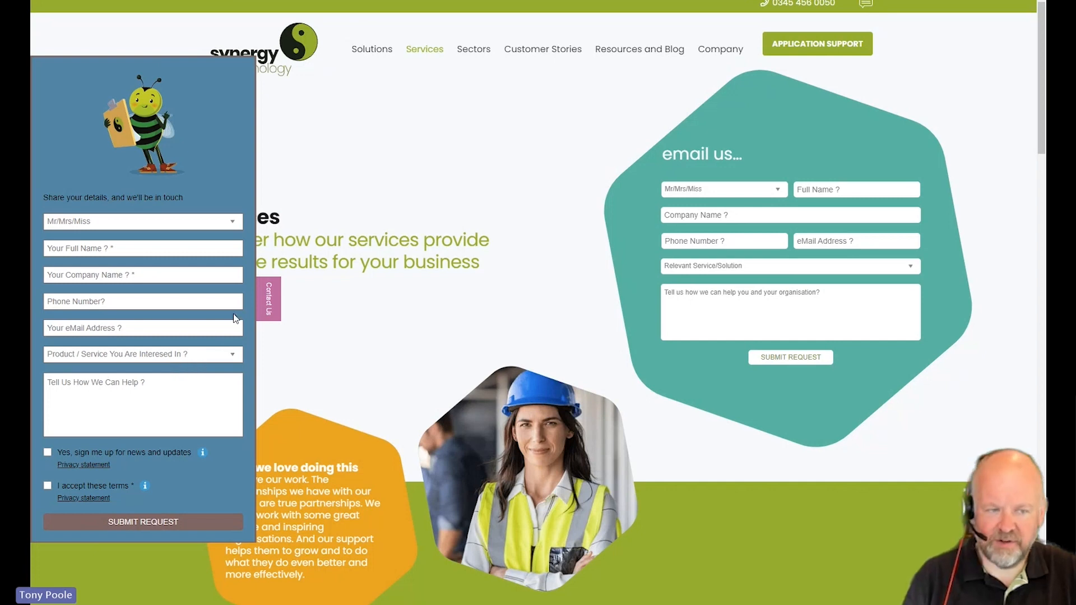
click(270, 311)
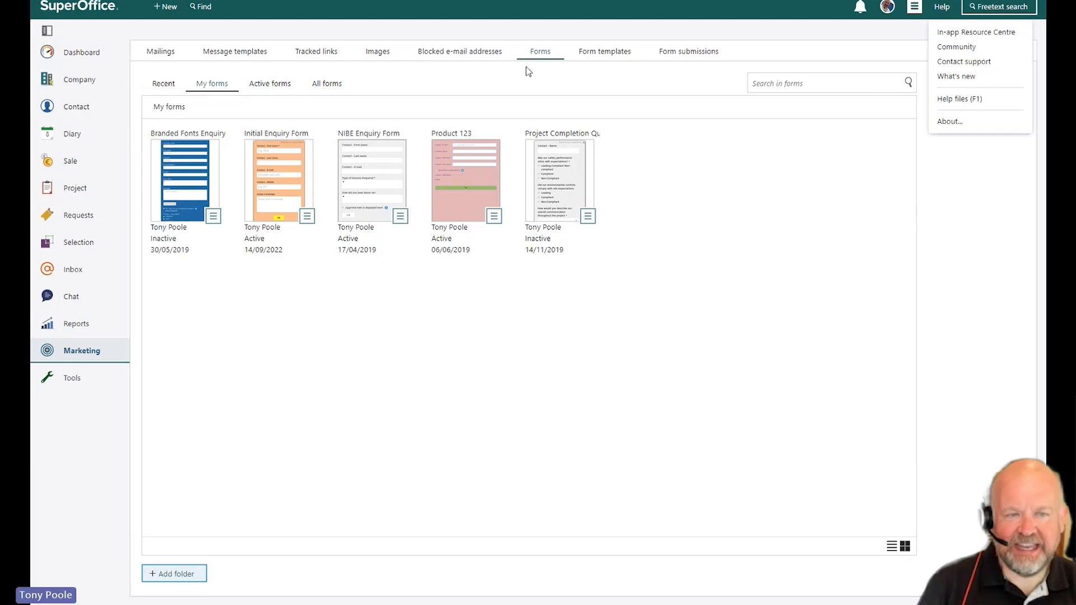
Switch to SuperOffice and review the recent forms, all forms and the option for adding a form folder
click(544, 56)
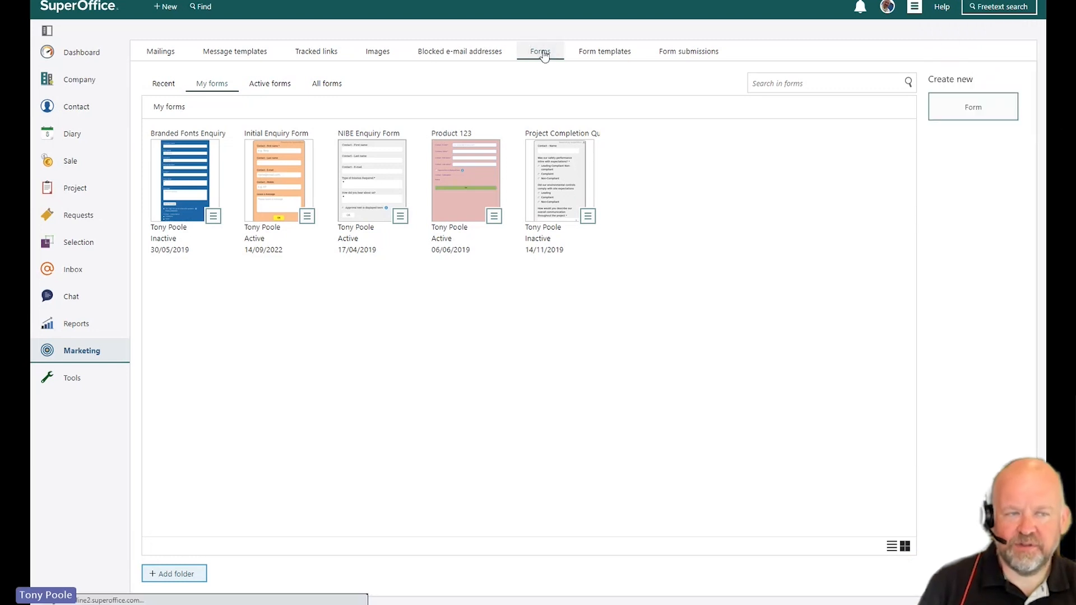
click(165, 87)
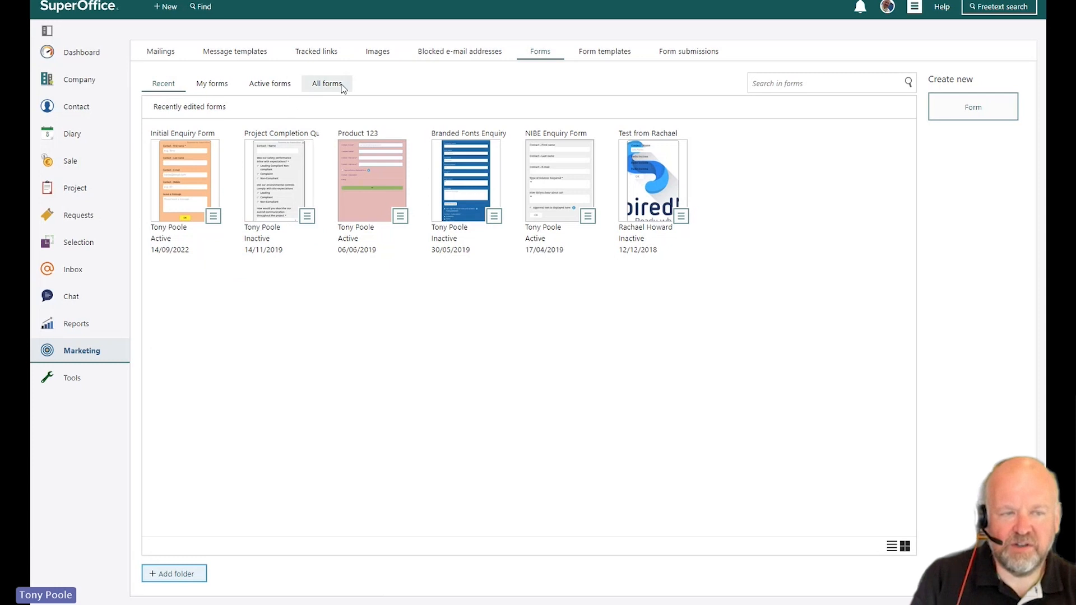
click(327, 83)
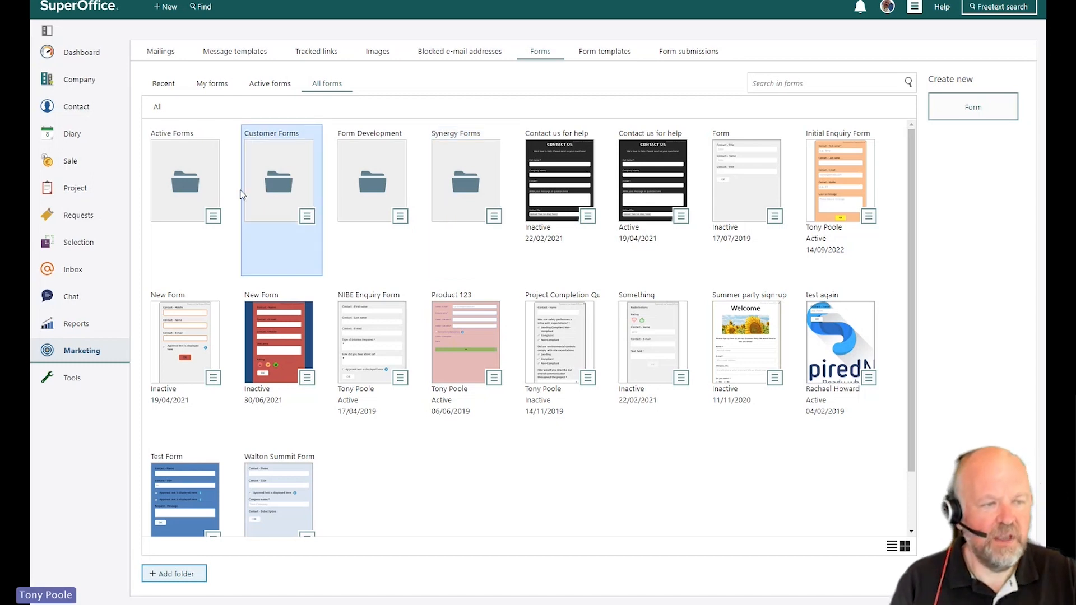
click(164, 577)
click(723, 388)
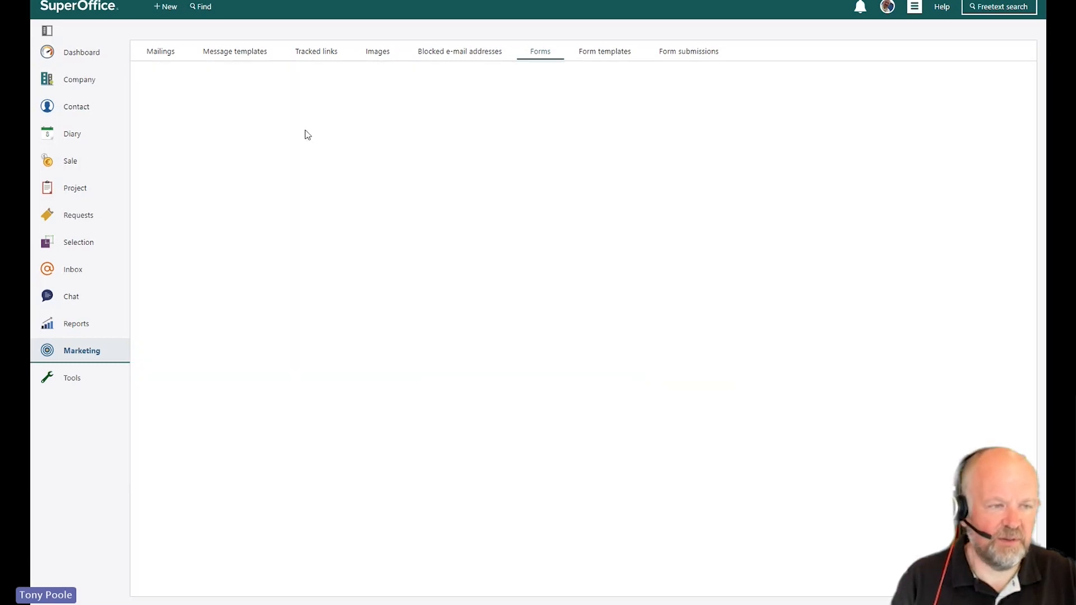
click(164, 92)
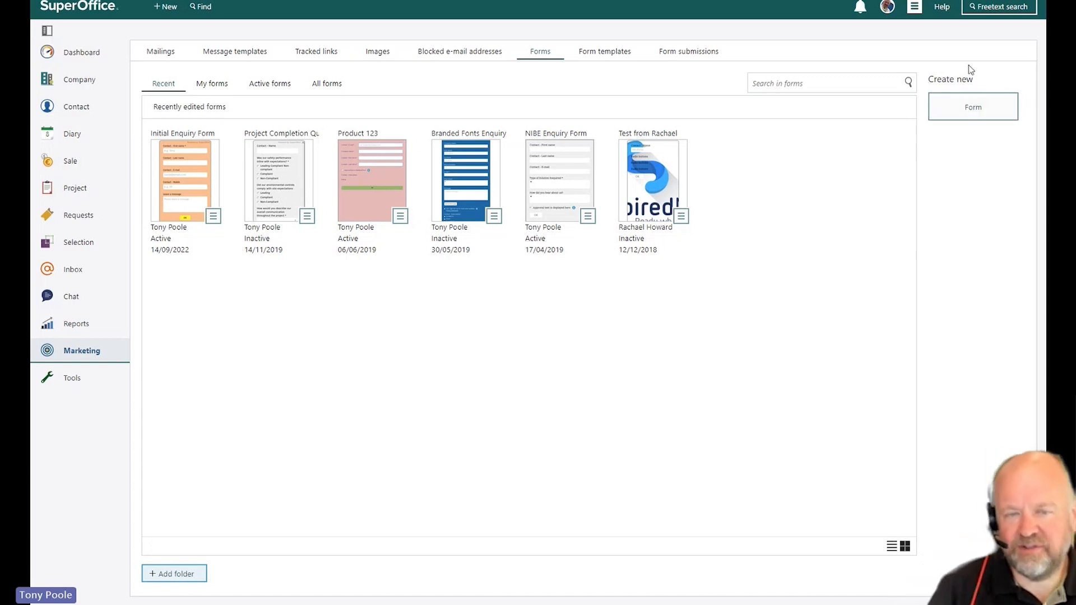
Create a new marketing form named "#findoutmorefriday"
click(971, 106)
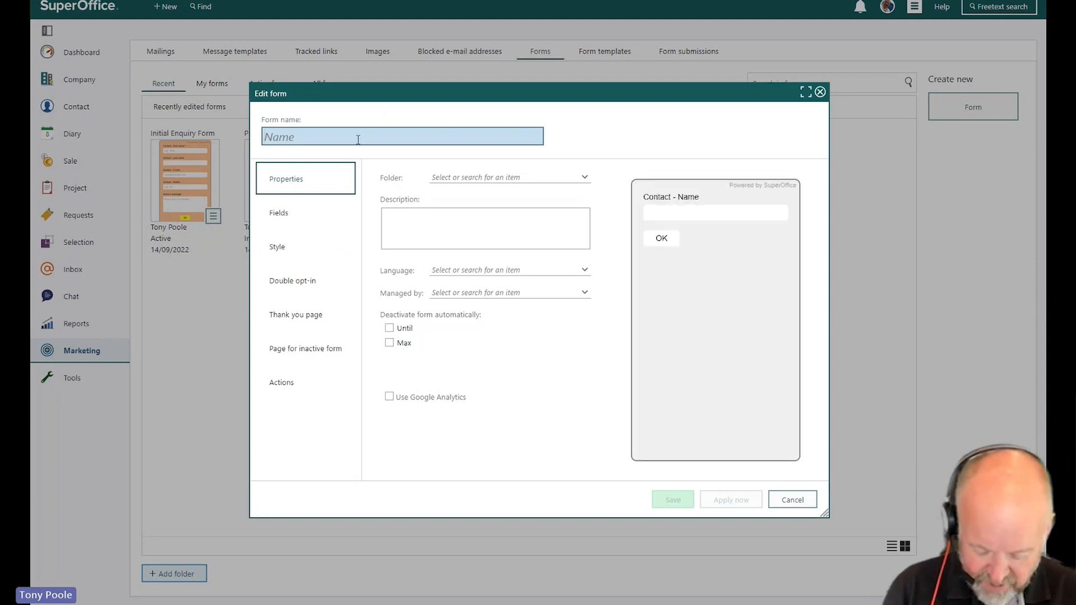
text(#)
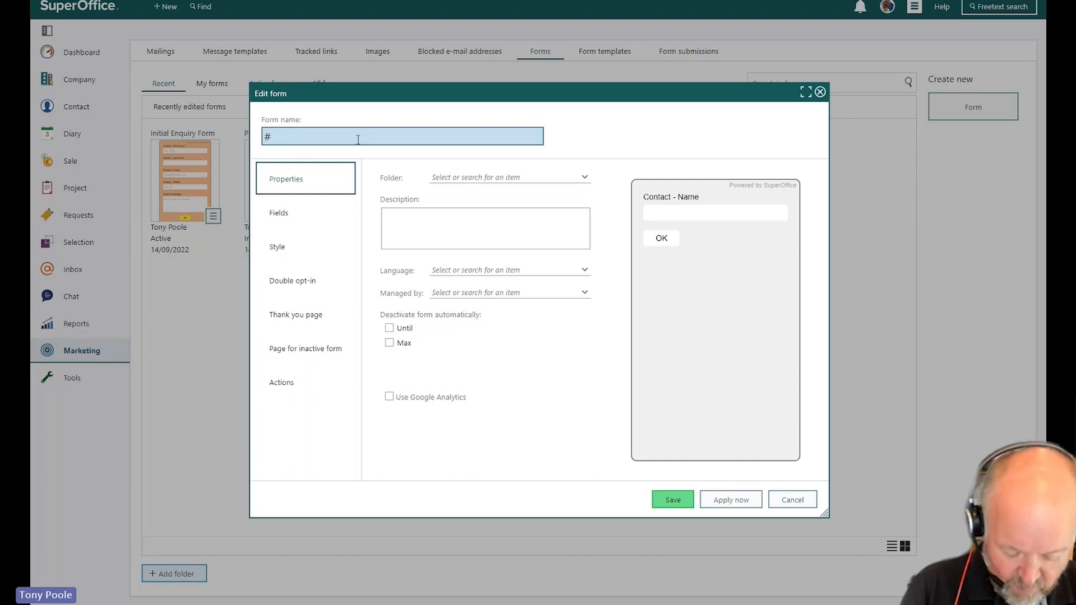
text(findou)
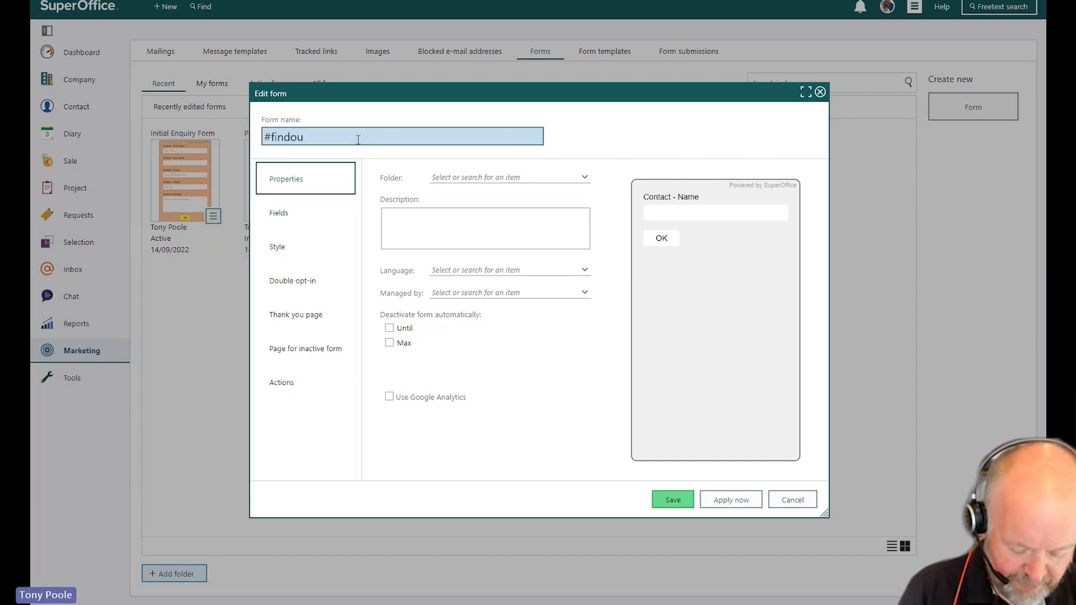
text(tmorefr)
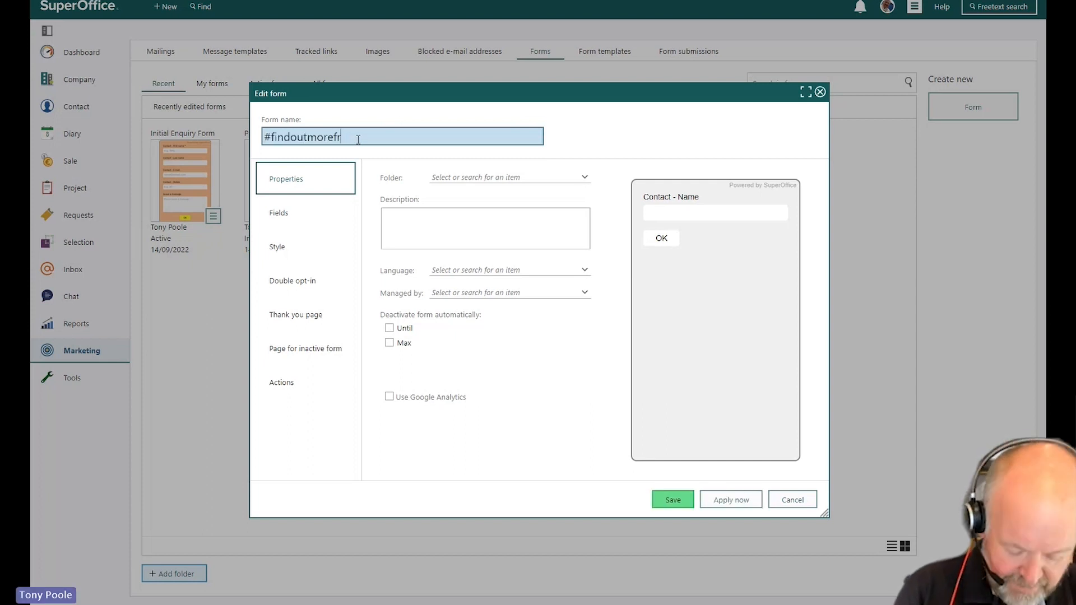
text(iday)
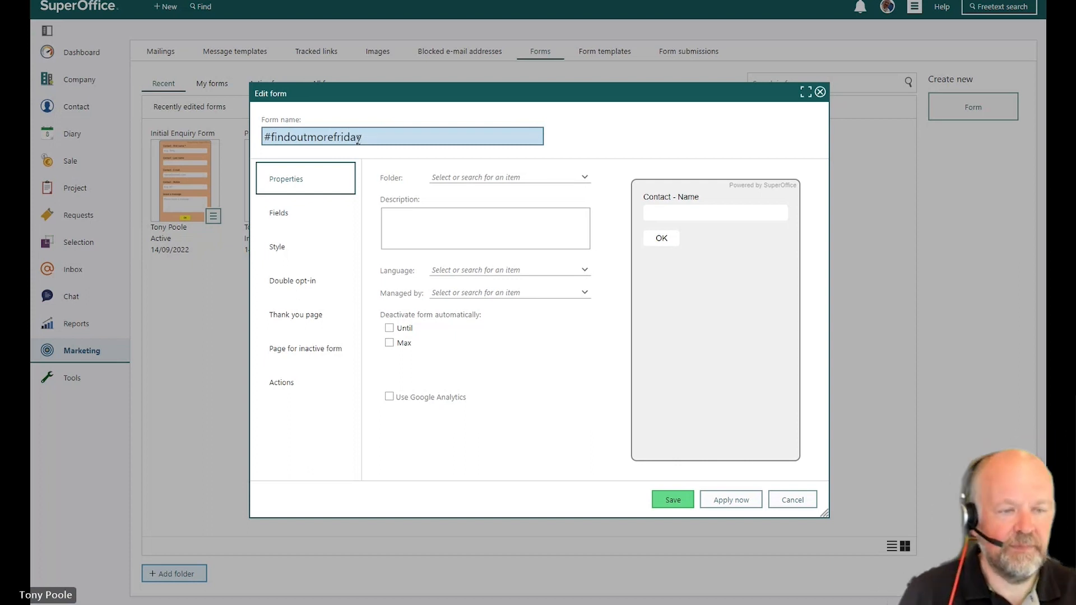
Assign the form to the Form Development folder and enter the description "Ask customer information"
click(496, 177)
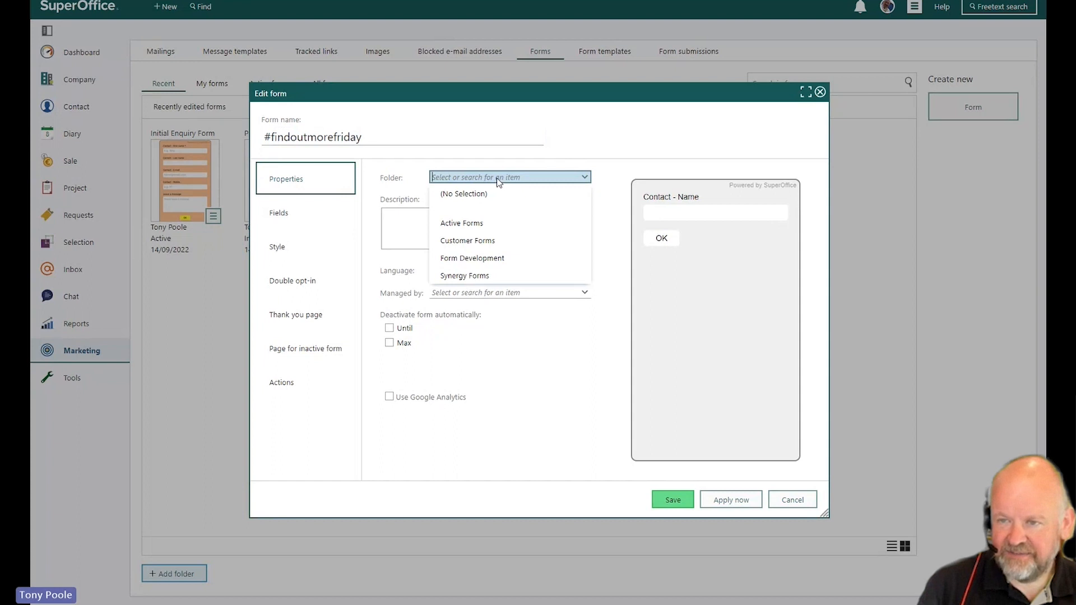
click(504, 259)
click(502, 219)
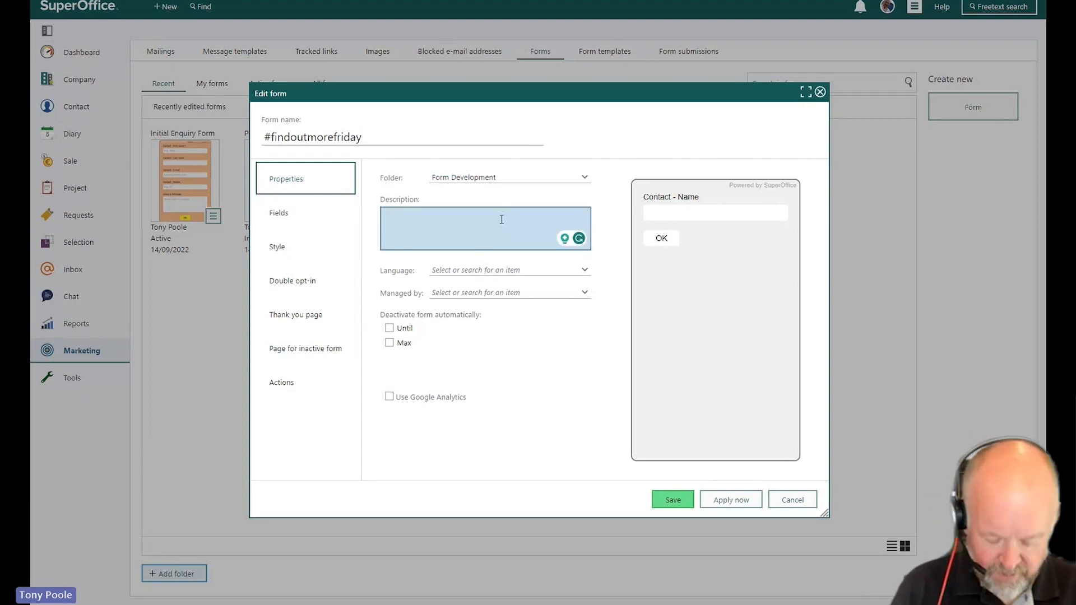
text(A)
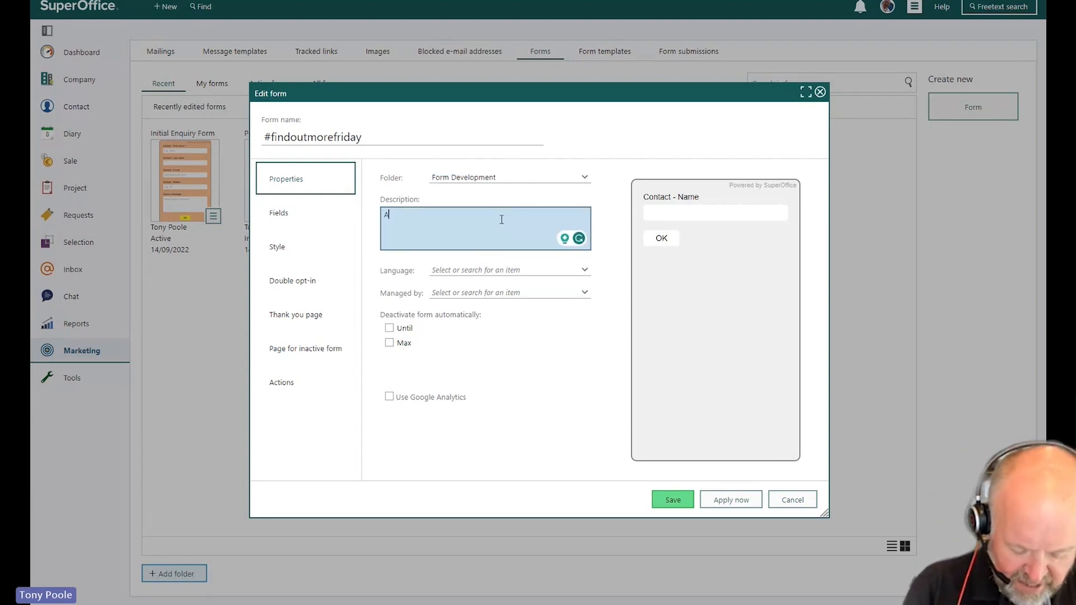
text(sk customer)
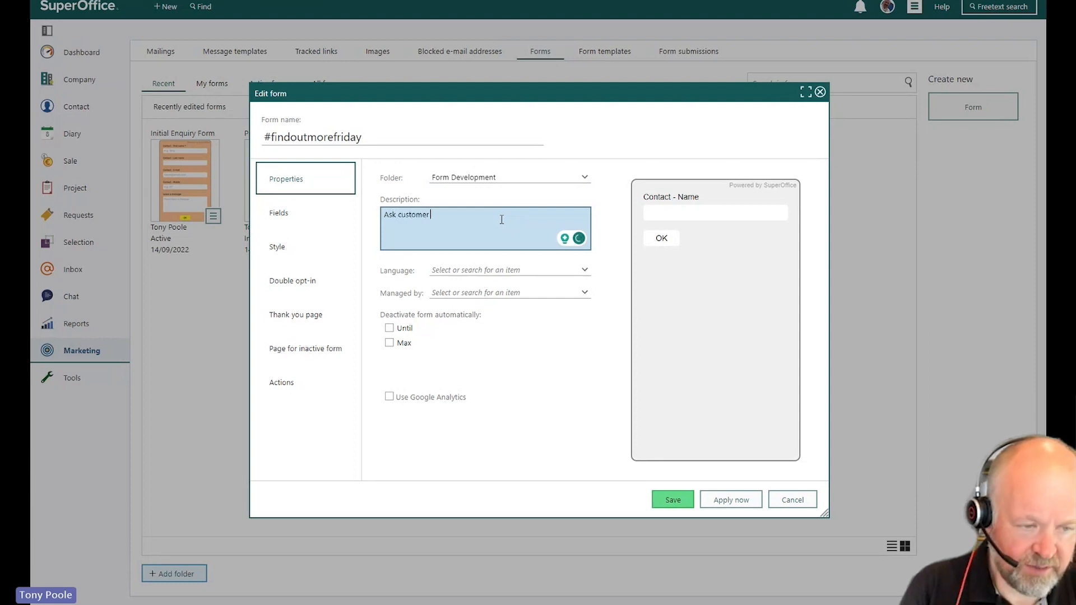
text( information)
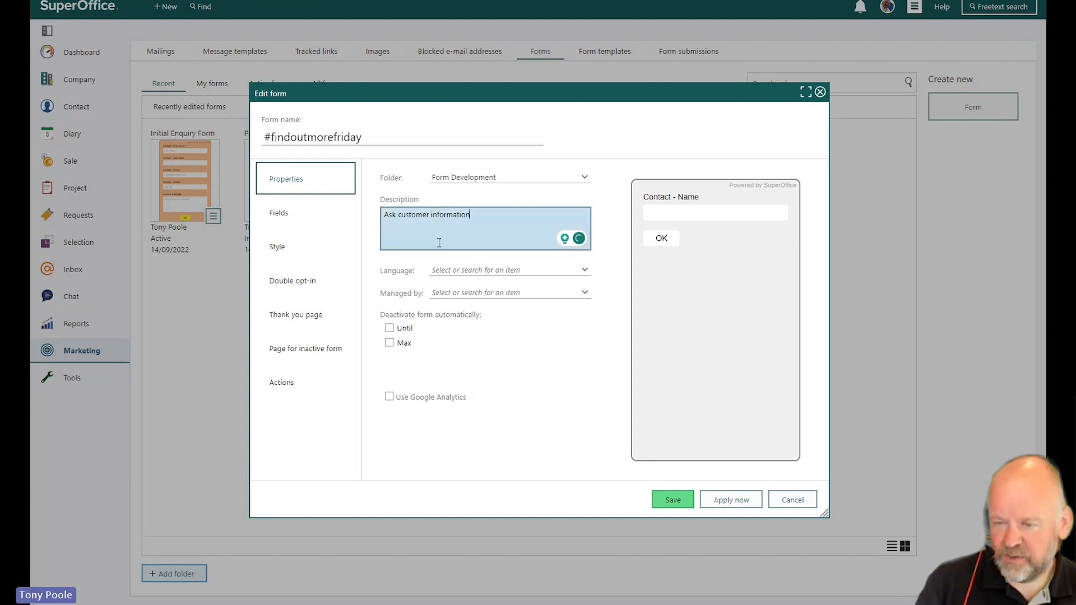
Set the form's language to English and have it managed by the Sales group
click(588, 273)
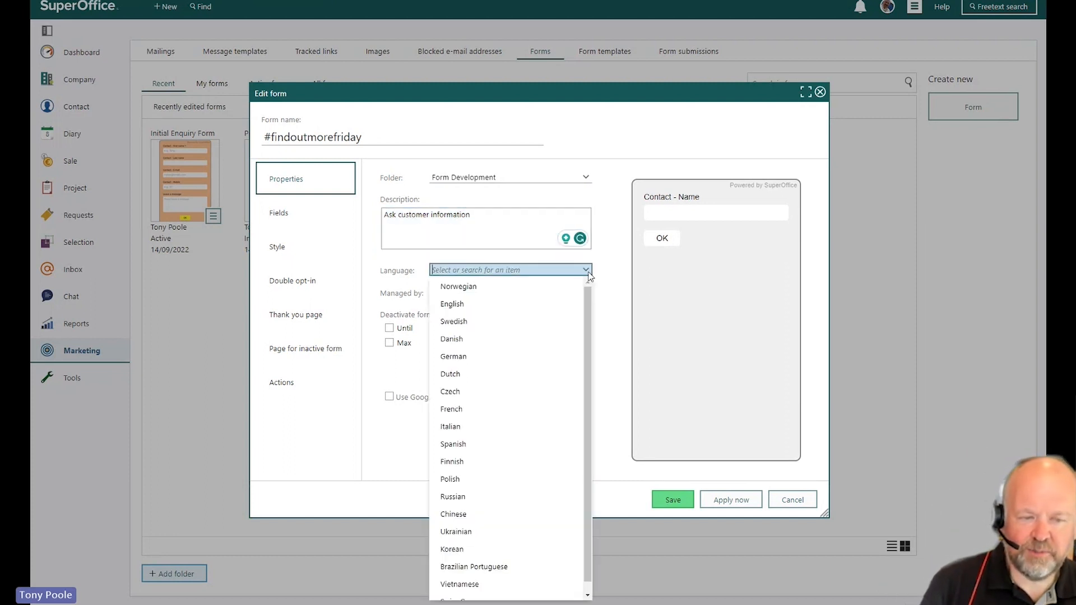
click(485, 303)
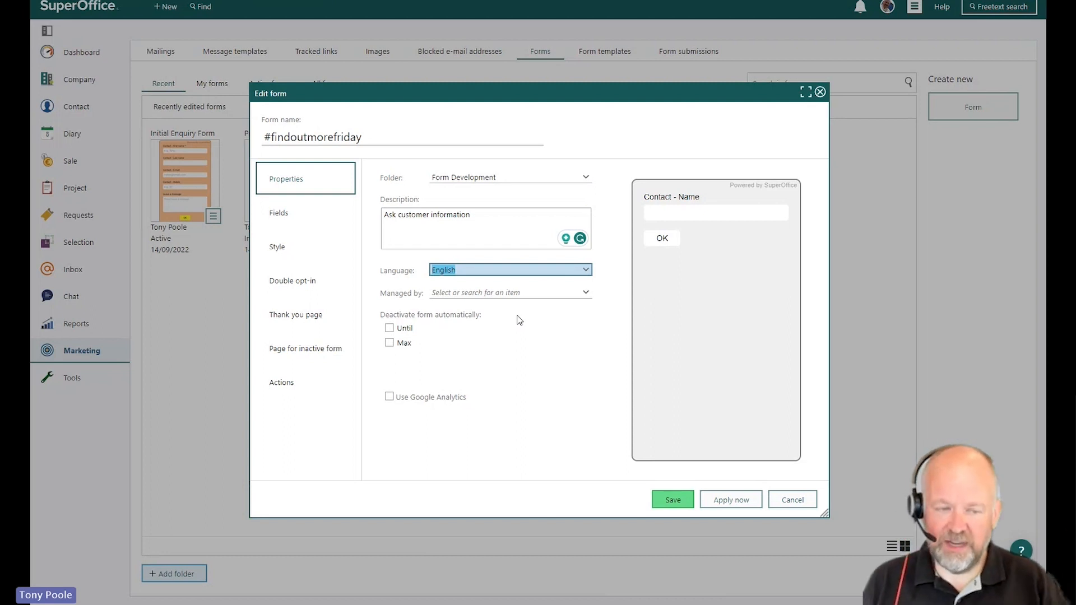
click(527, 293)
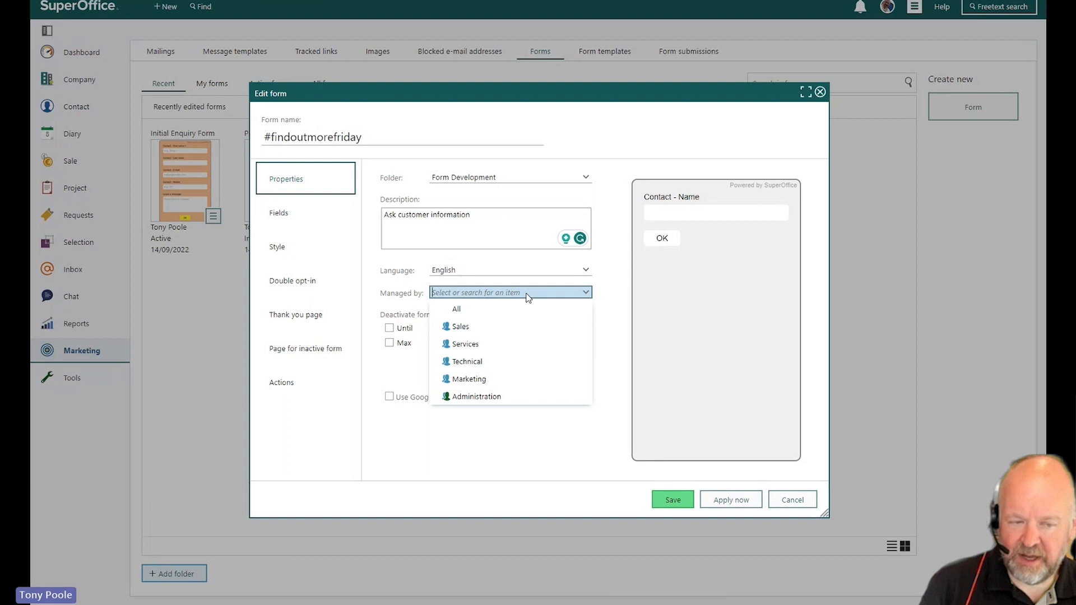
click(493, 327)
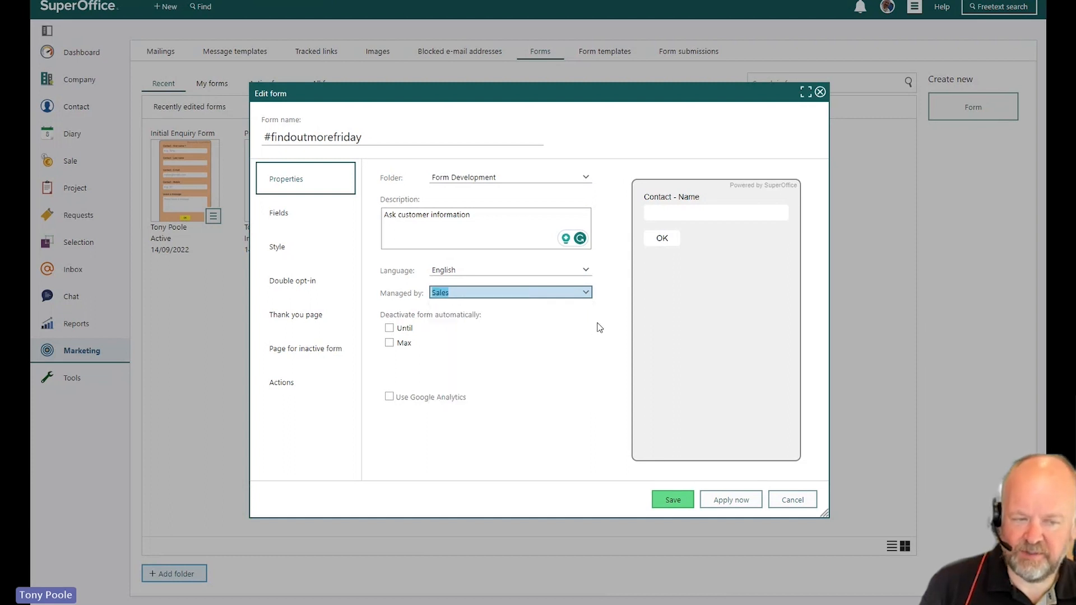
click(577, 324)
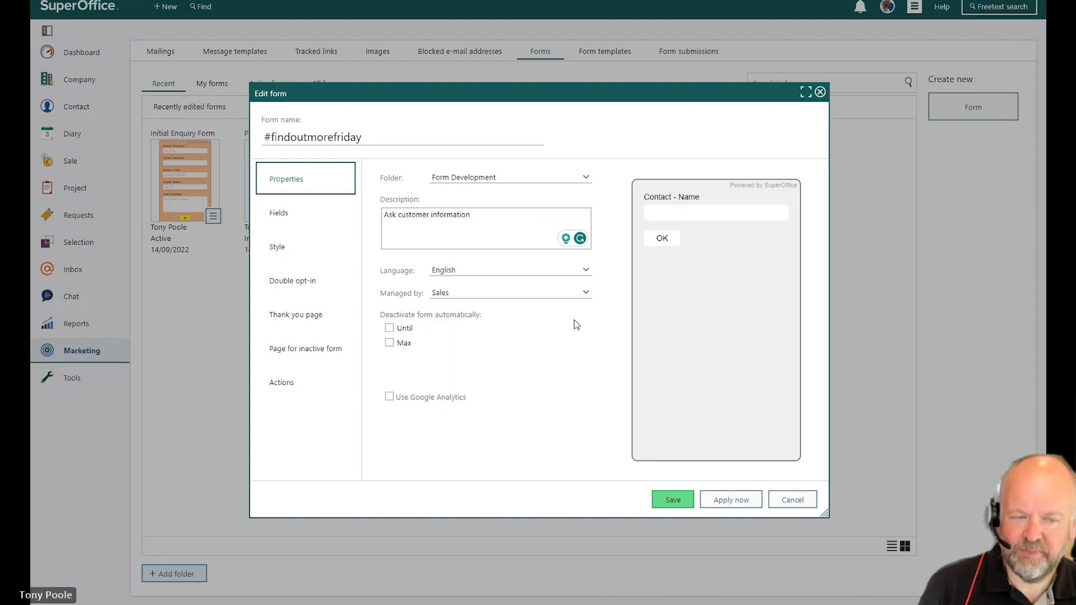
Try the maximum-submissions deactivation option and the Google Analytics option, switching each one back off
click(389, 343)
click(434, 343)
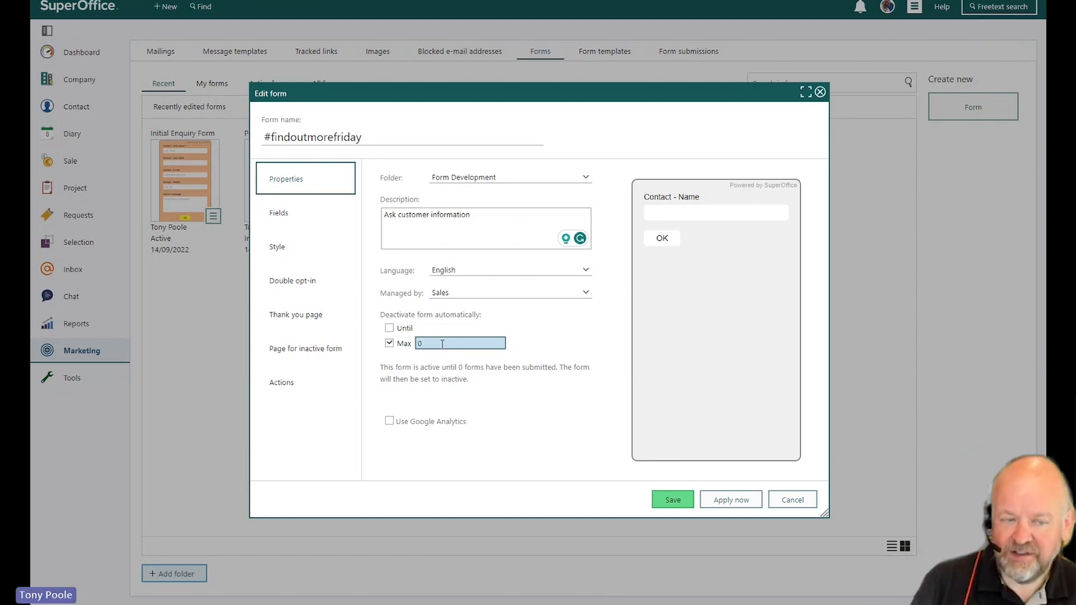
click(390, 344)
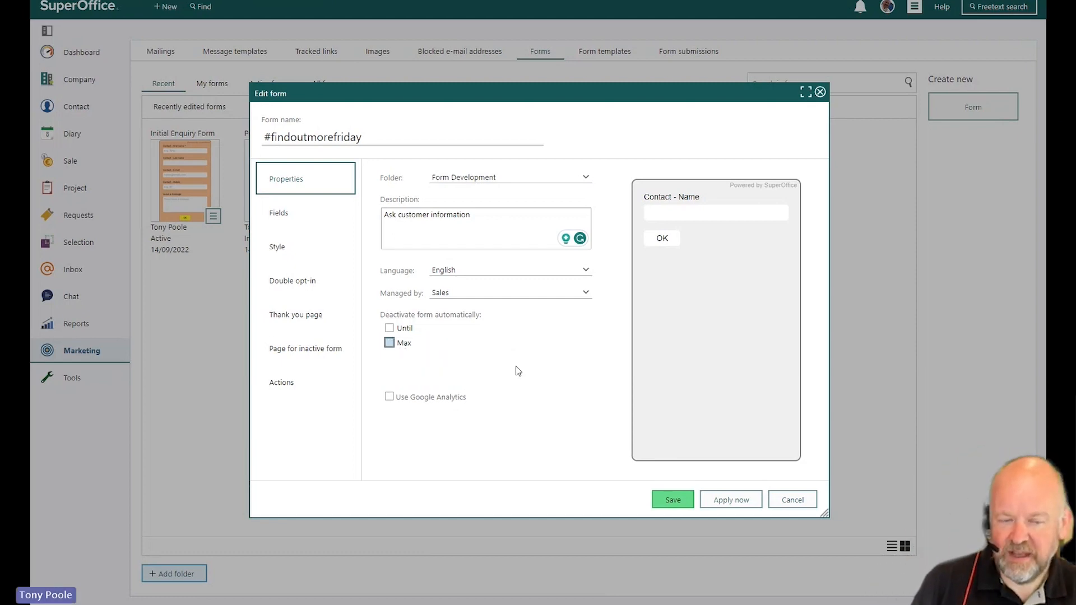
click(390, 397)
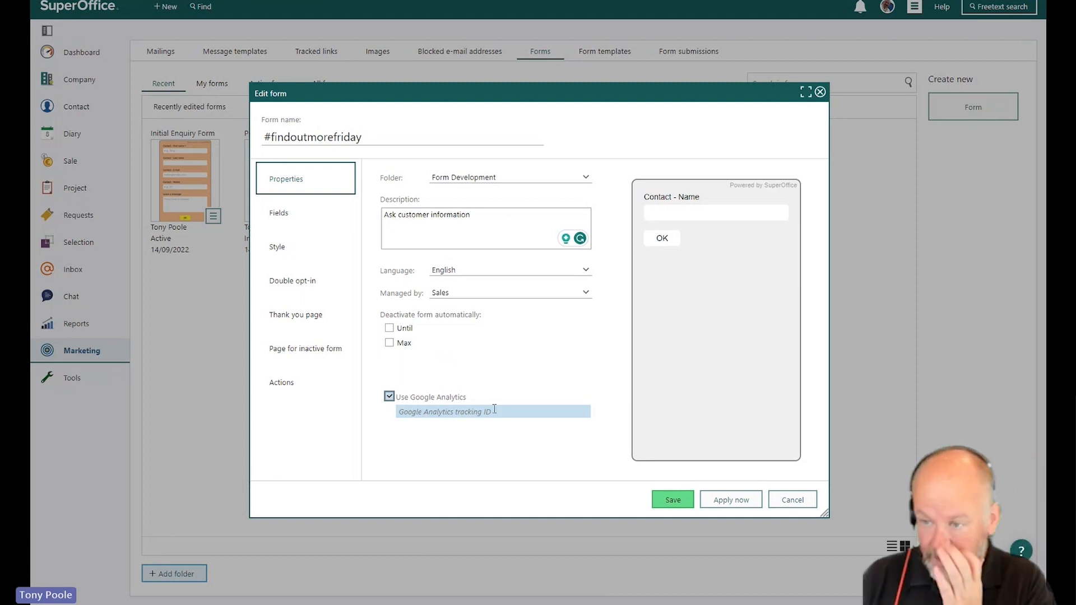
click(393, 398)
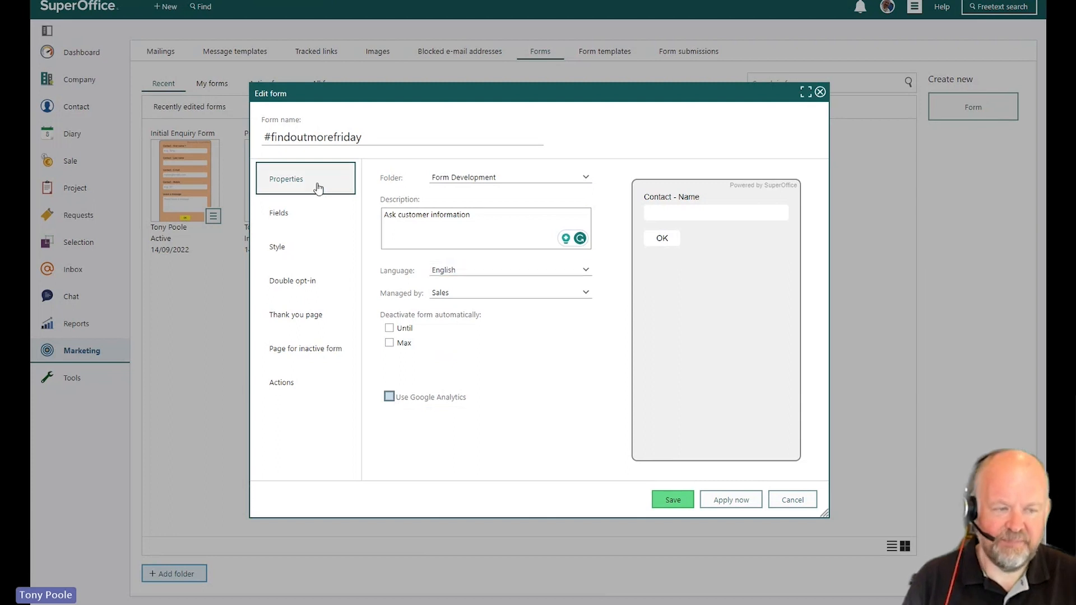
Examine the form's default fields and preview, and the SuperOffice, form and view elements that can be added
click(302, 216)
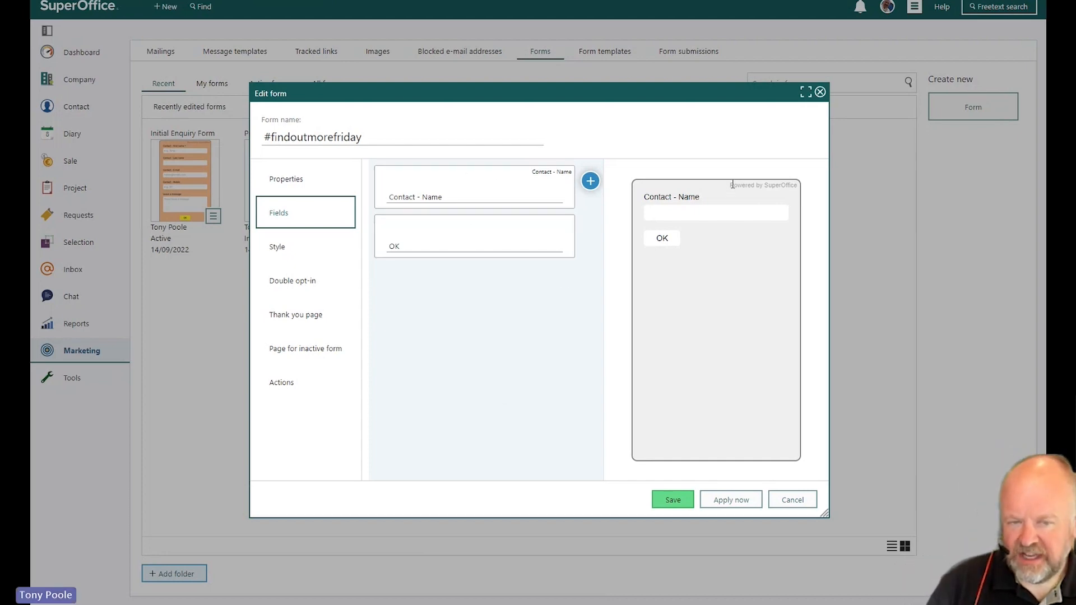
drag(731, 186, 797, 187)
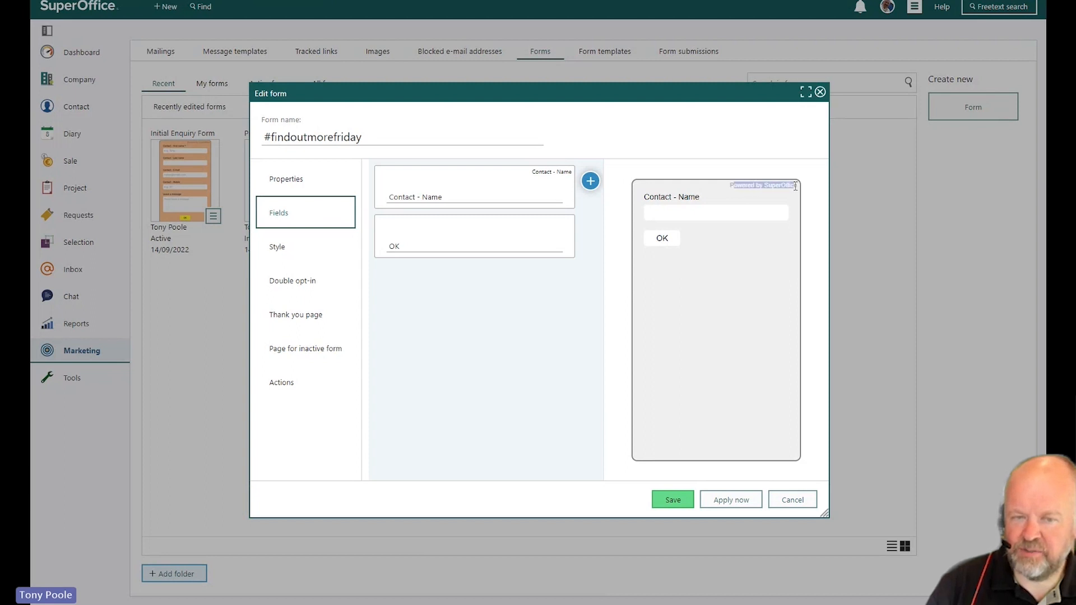
click(730, 194)
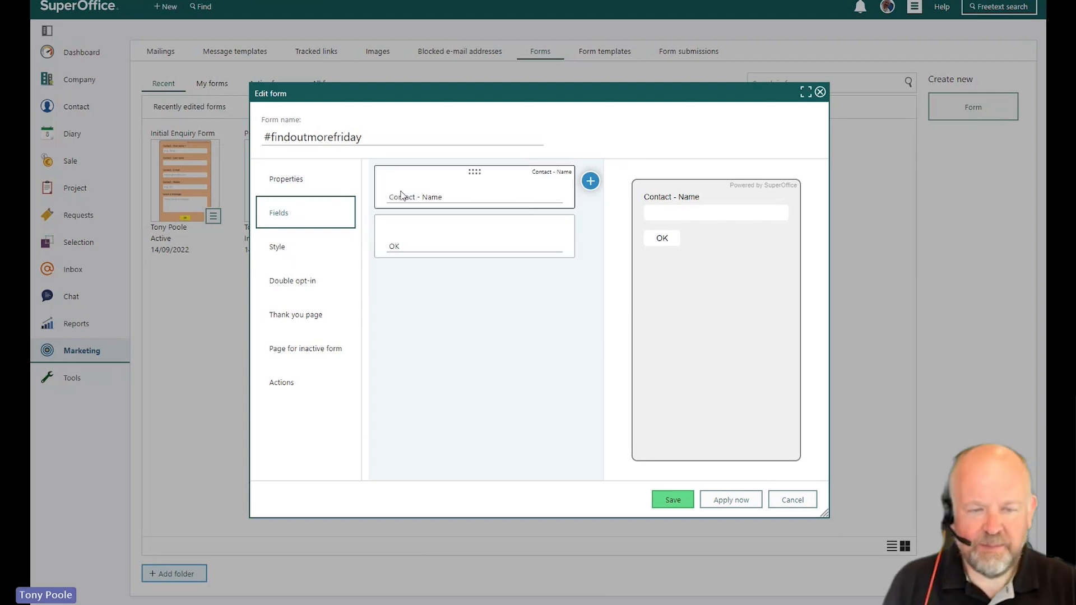
click(591, 181)
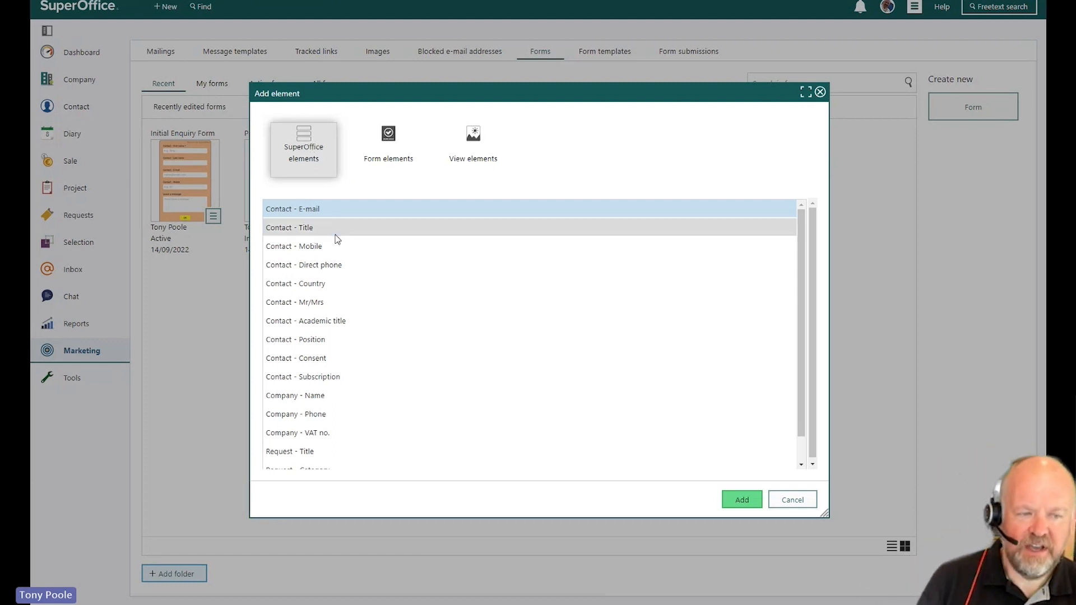
scroll(328, 228, down, 1)
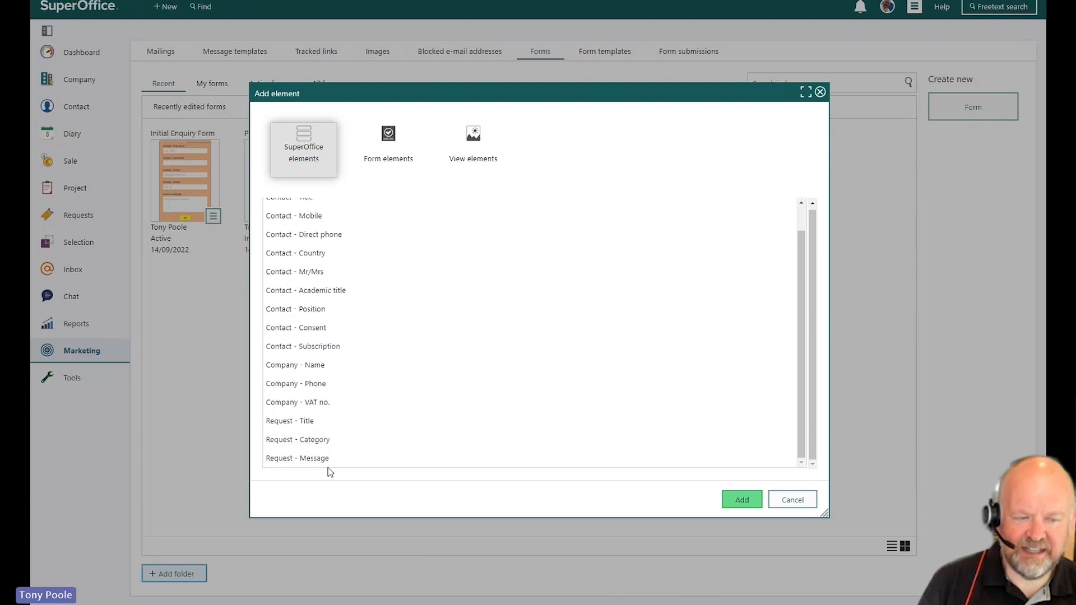
scroll(331, 457, up, 1)
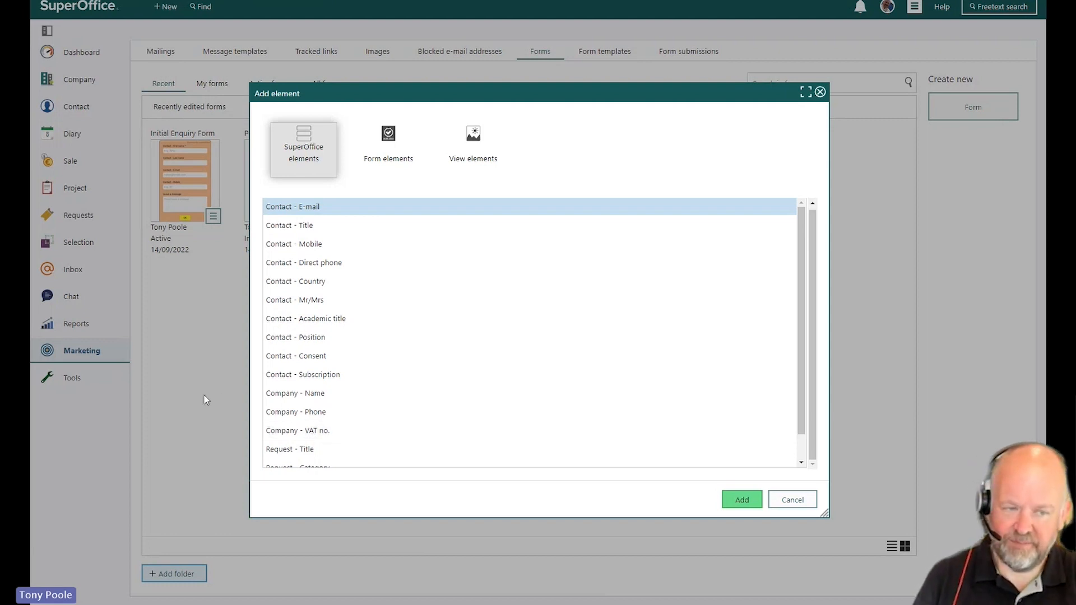
click(388, 142)
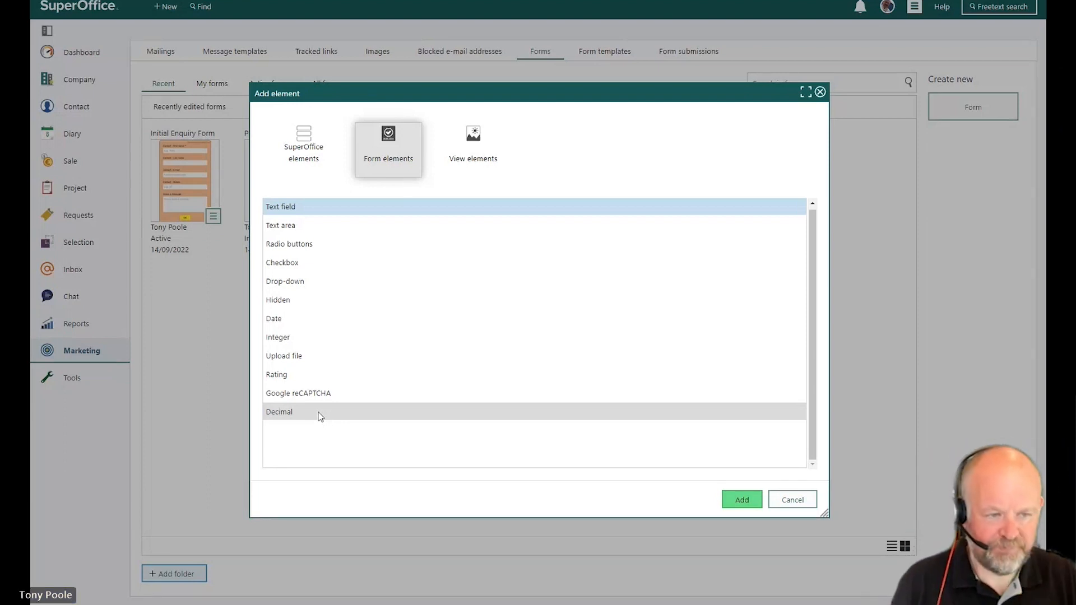
click(485, 148)
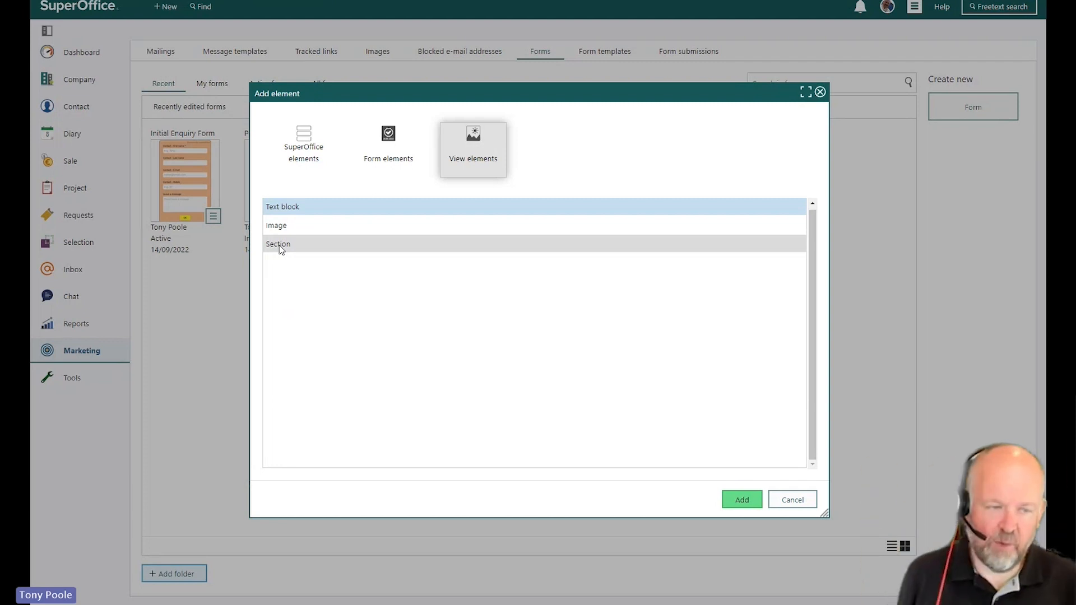
click(288, 211)
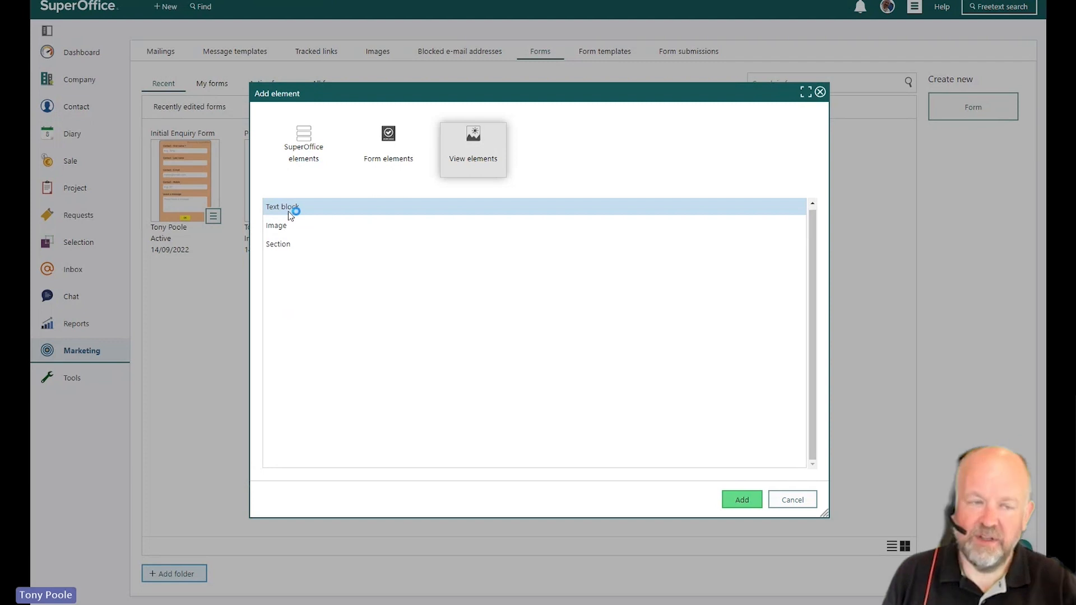
Add the SuperOffice elements Company - Name, Contact - E-mail, Company - Phone and Contact - Mobile to the form
click(313, 143)
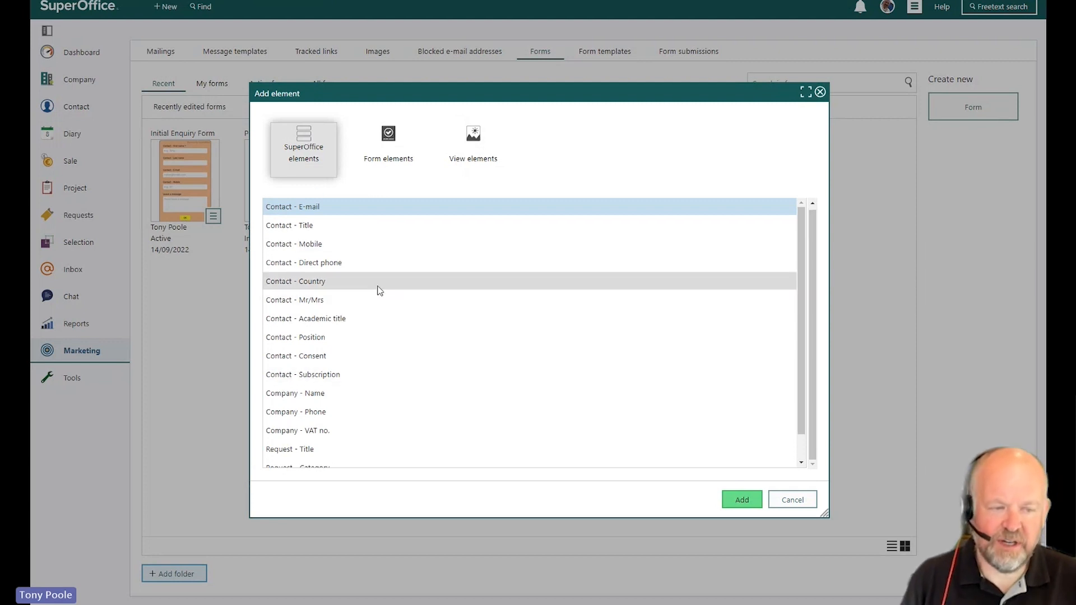
double_click(335, 395)
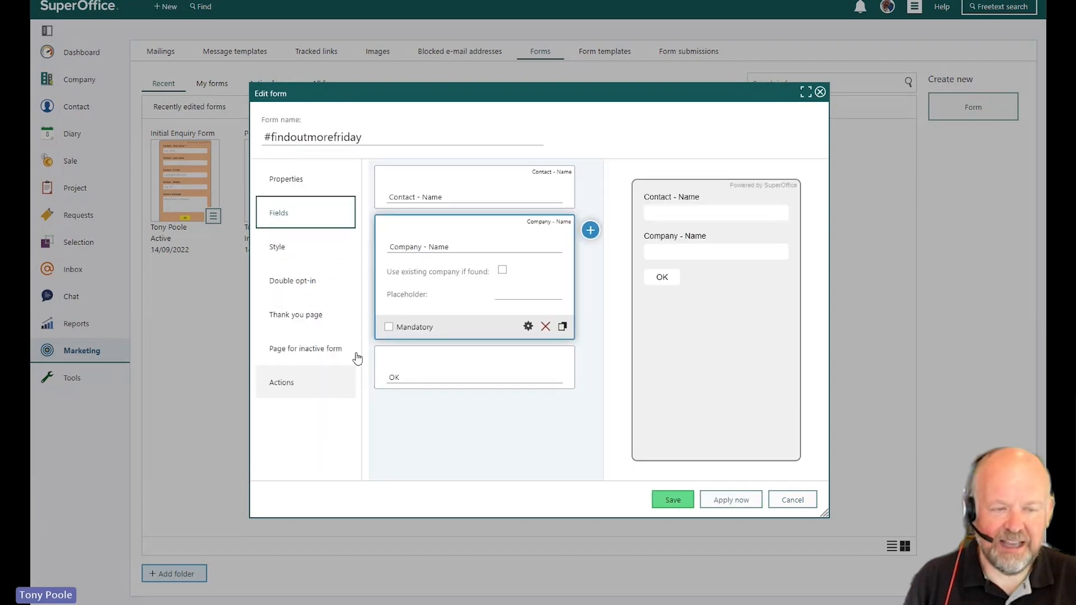
click(590, 231)
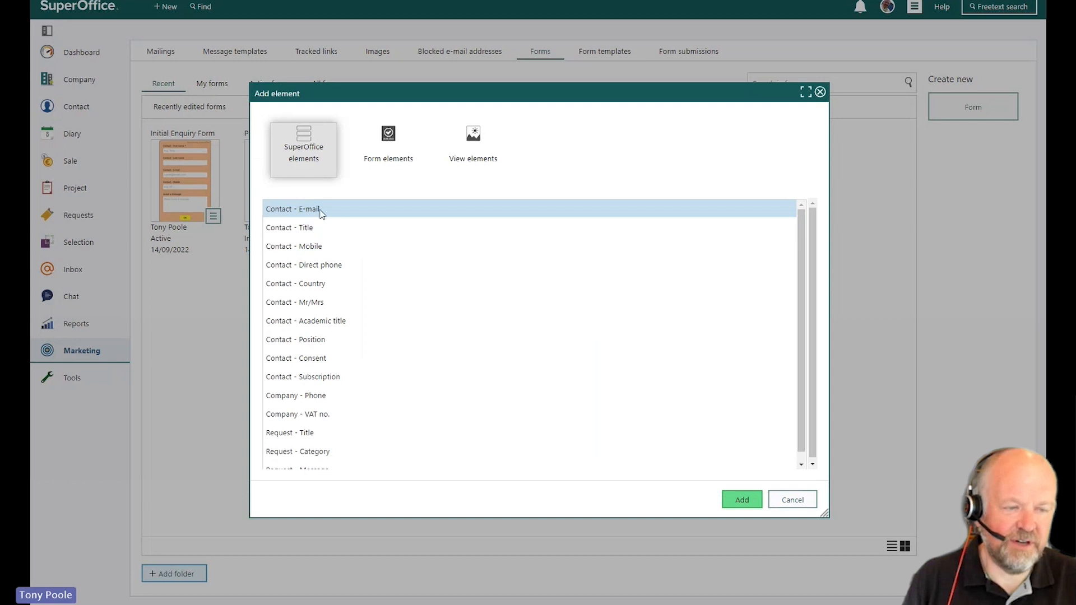
double_click(322, 209)
click(590, 279)
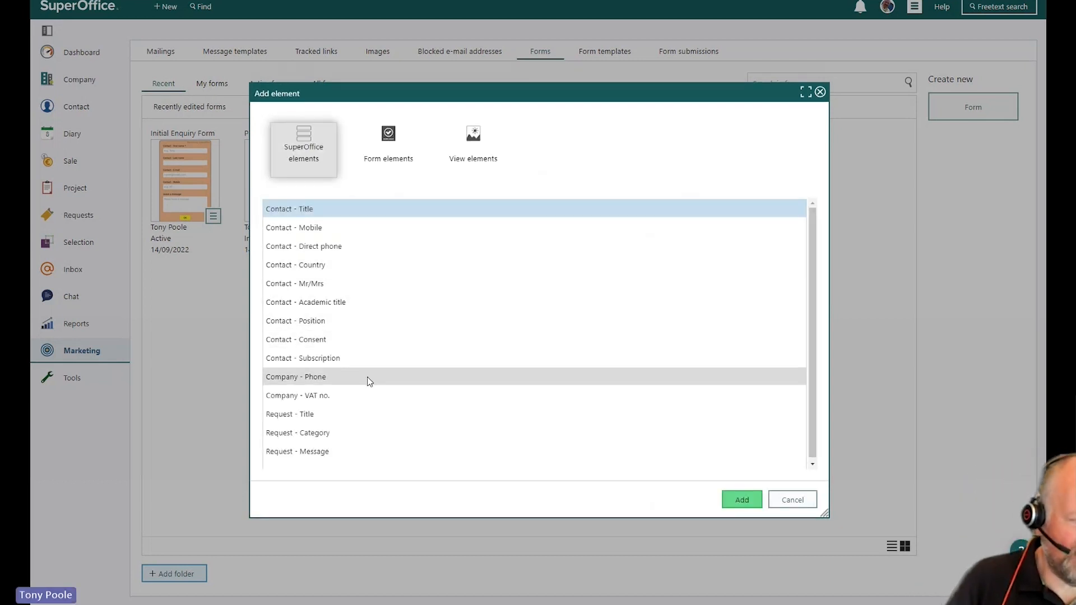
double_click(354, 385)
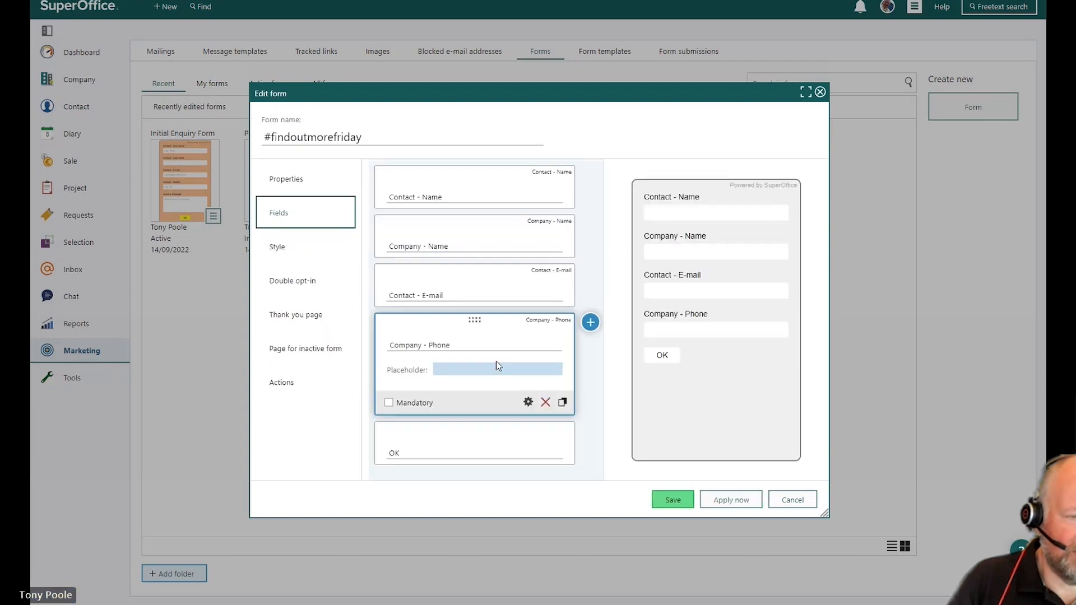
click(593, 329)
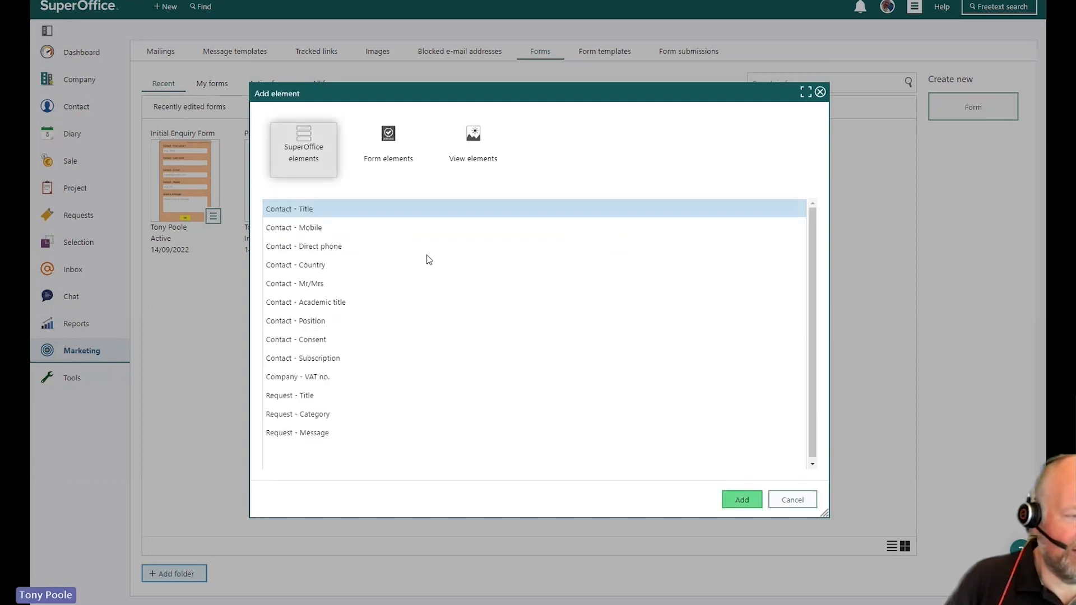
click(343, 227)
double_click(343, 228)
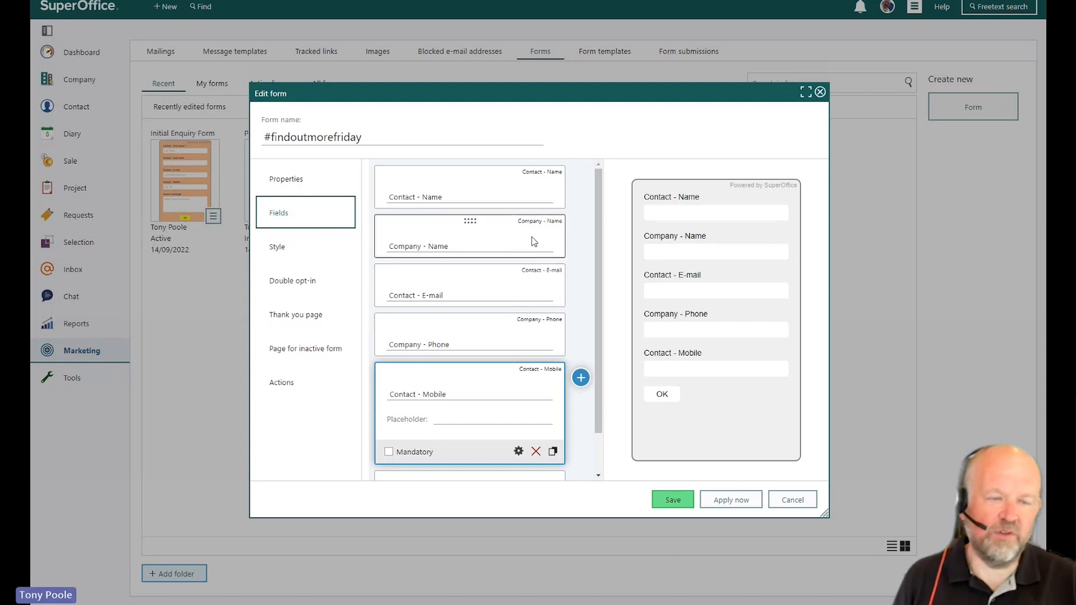
Reorder the fields so Contact - E-mail and Contact - Mobile follow Contact - Name, ahead of the company fields
scroll(534, 249, down, 2)
scroll(536, 252, up, 2)
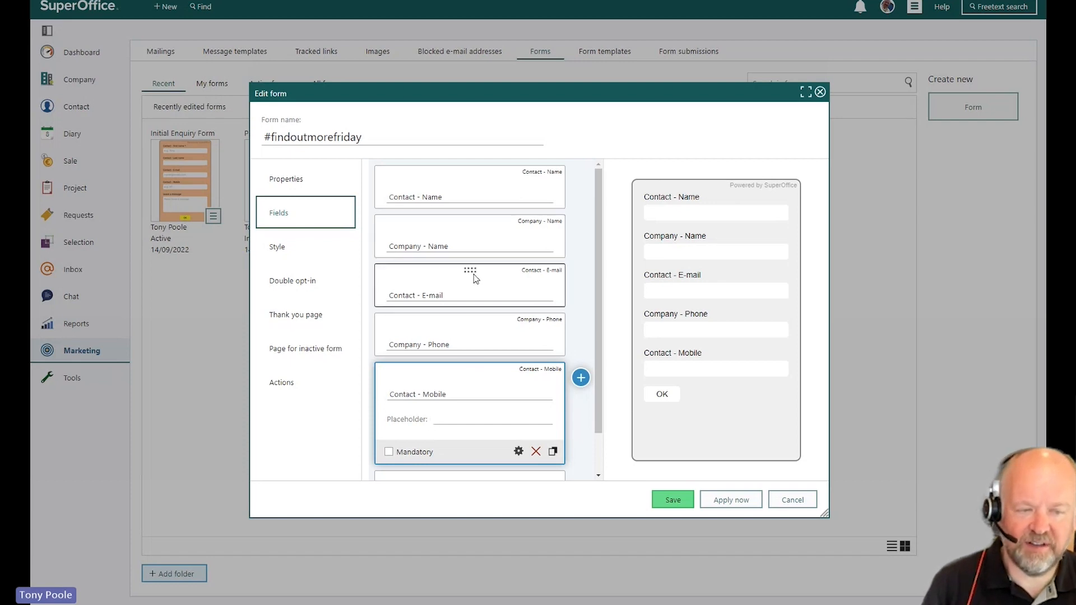
drag(473, 274, 473, 231)
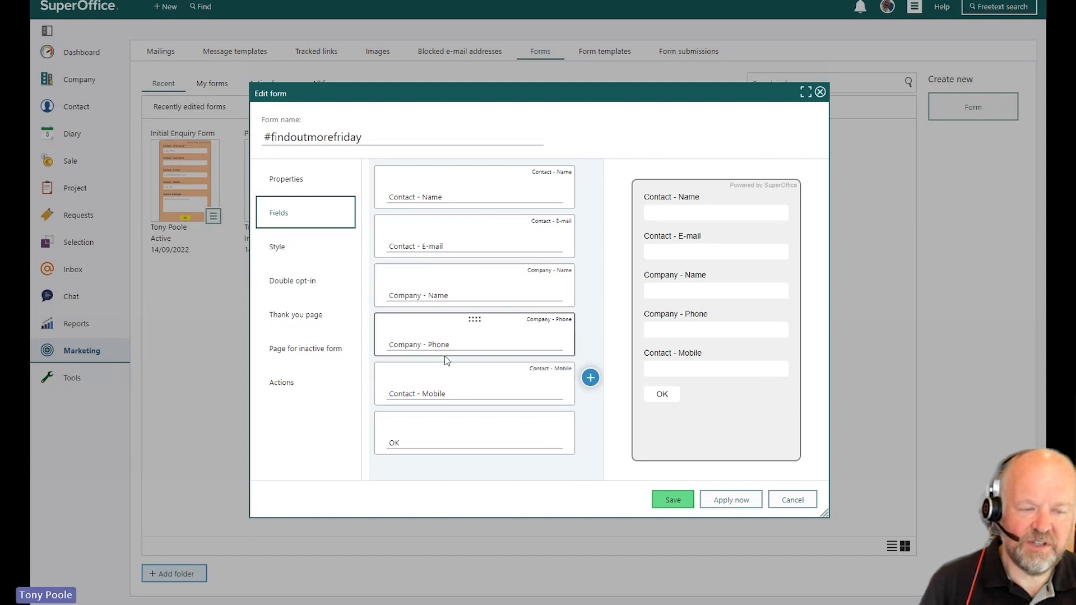
drag(475, 370, 475, 274)
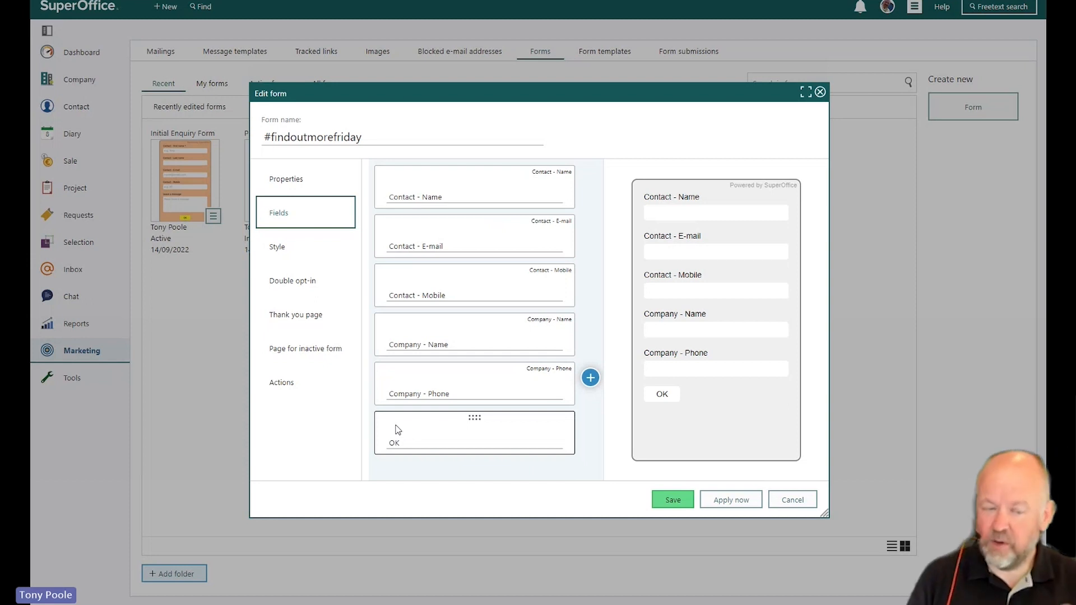
Relabel the form's OK button as "Submit", try the Center position and set it to Wide
click(413, 448)
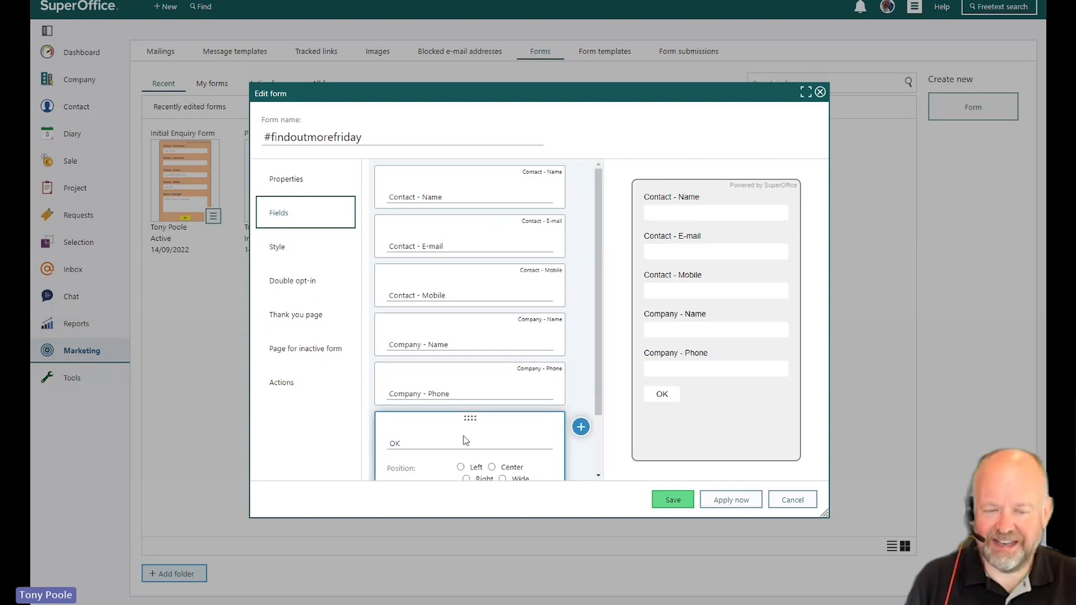
click(401, 371)
drag(400, 371, 391, 367)
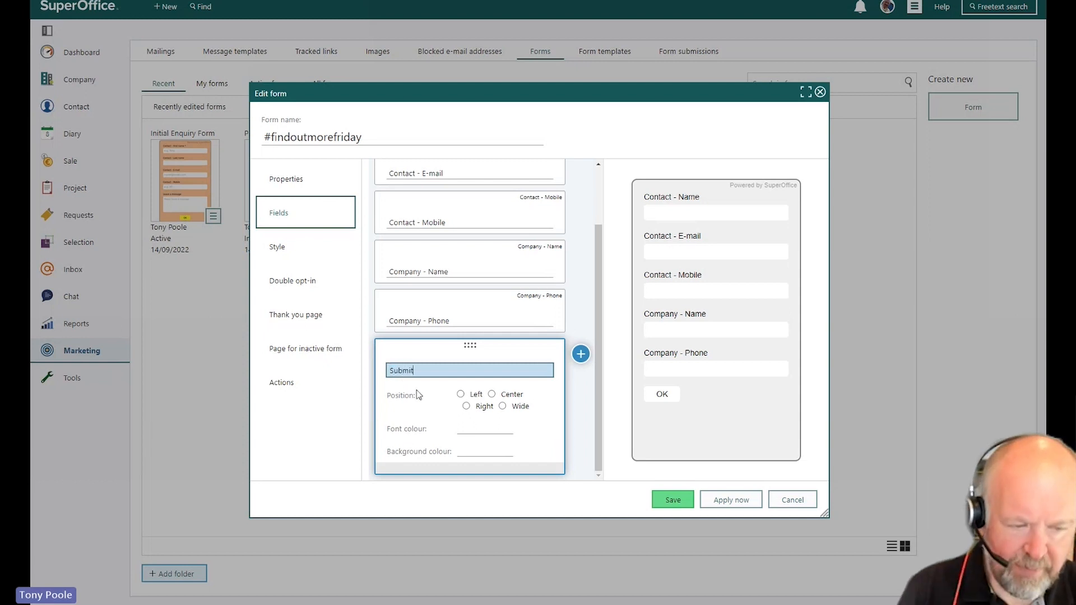
click(491, 394)
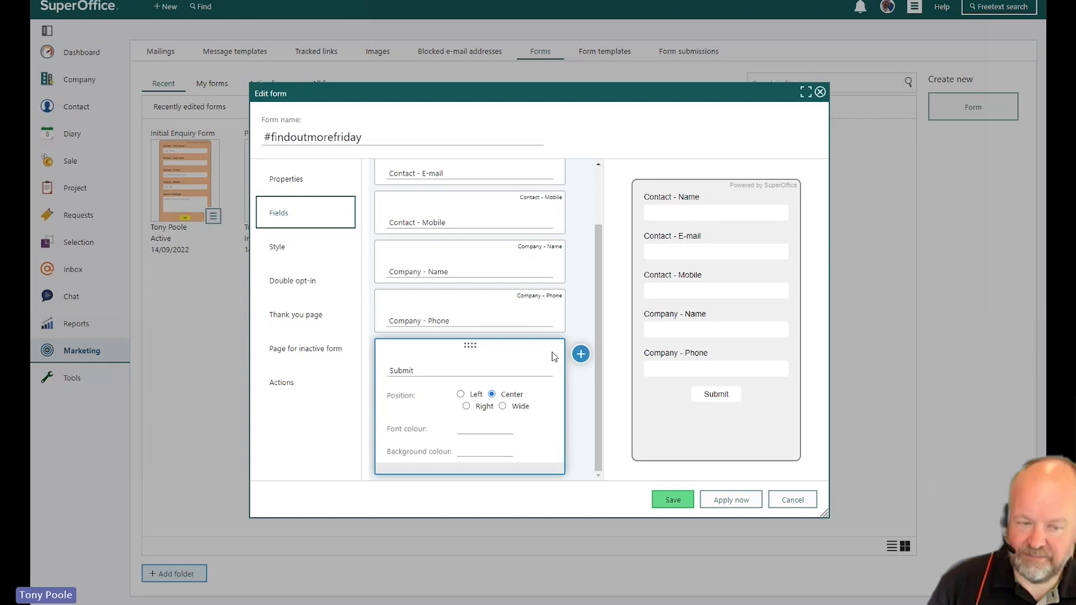
click(503, 406)
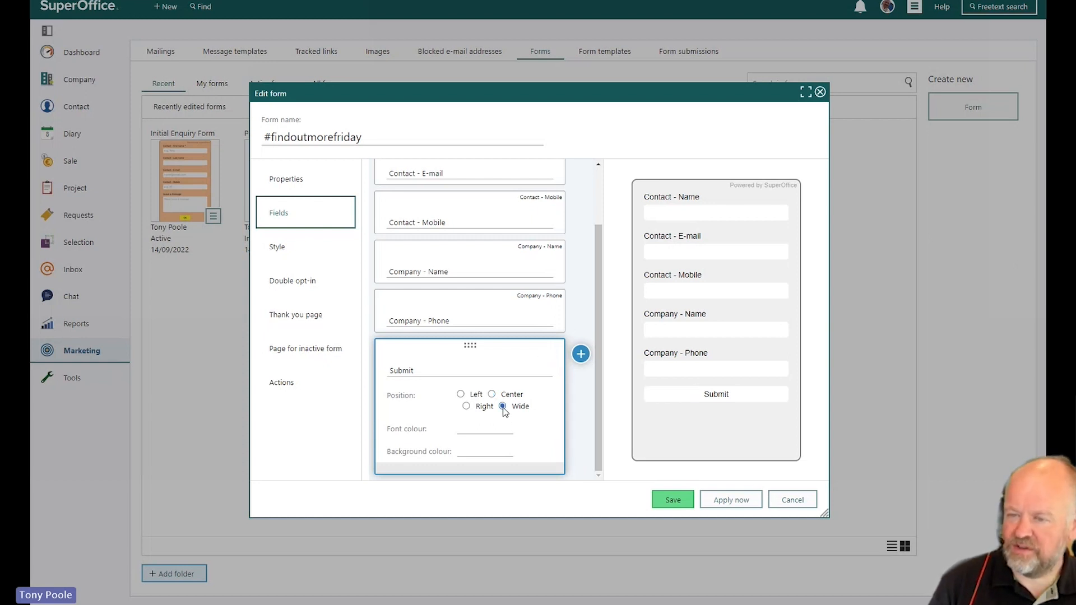
Try light orange #fac08f as the Submit button's font colour, and settle on white #ffffff
click(477, 429)
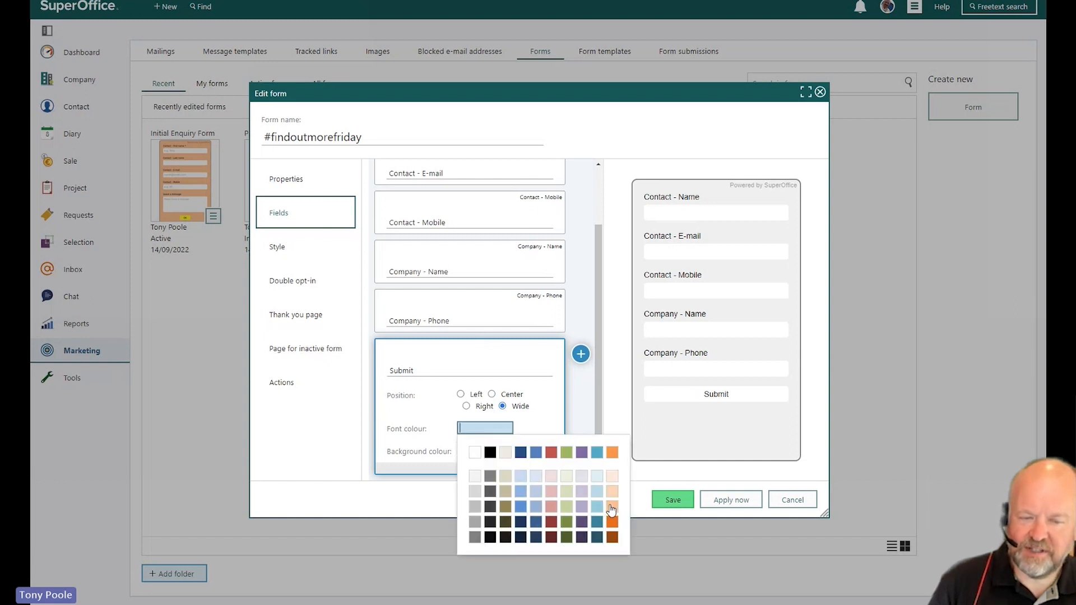
click(612, 507)
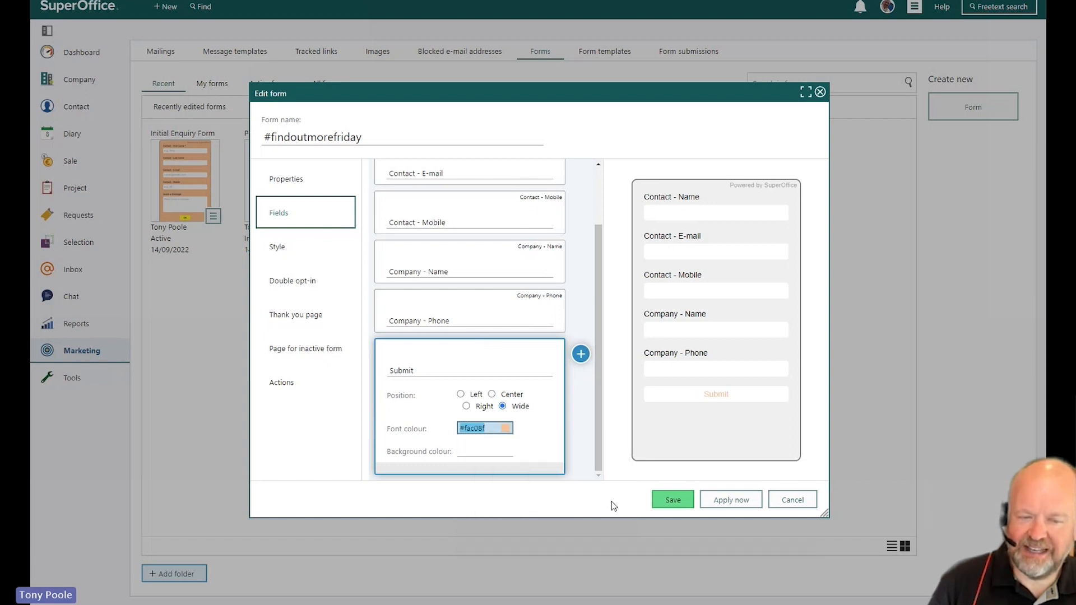
click(497, 428)
click(488, 450)
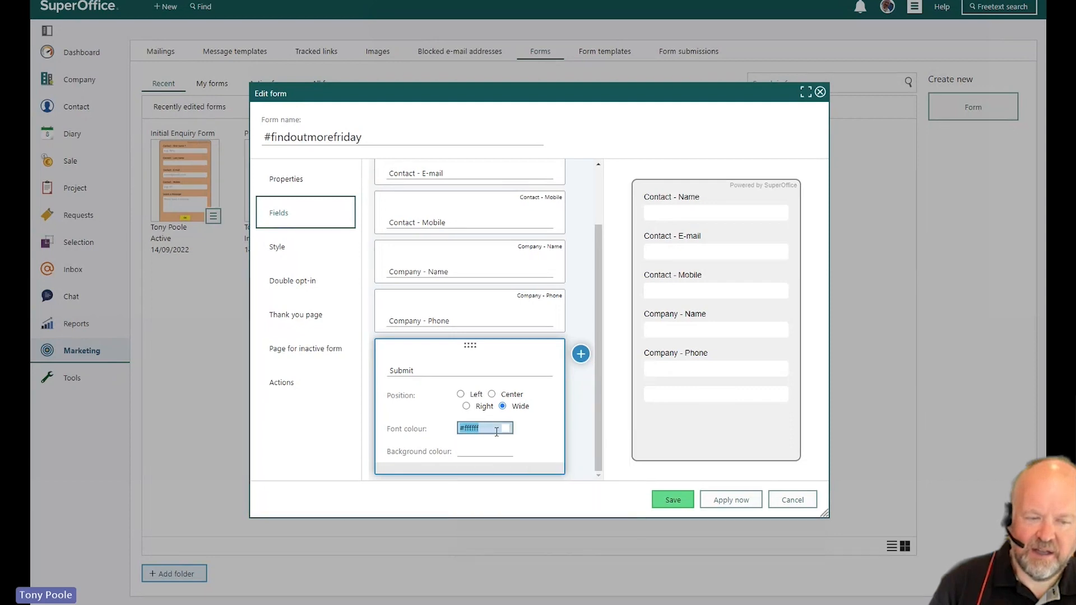
Set the Submit button's background colour to orange #e36c09 and relabel the button as "Submit Form"
click(498, 451)
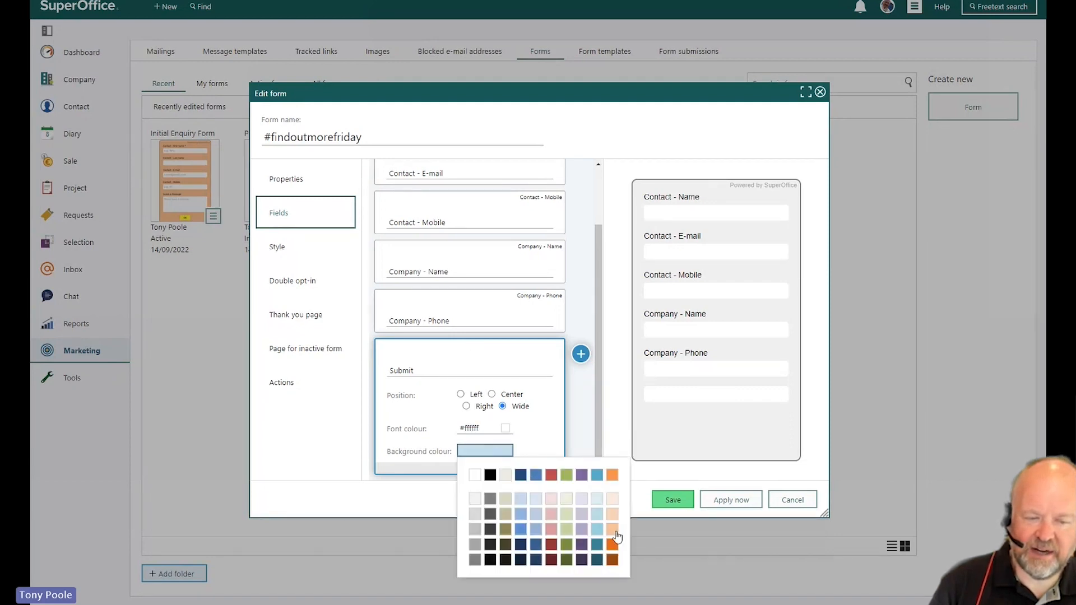
click(611, 544)
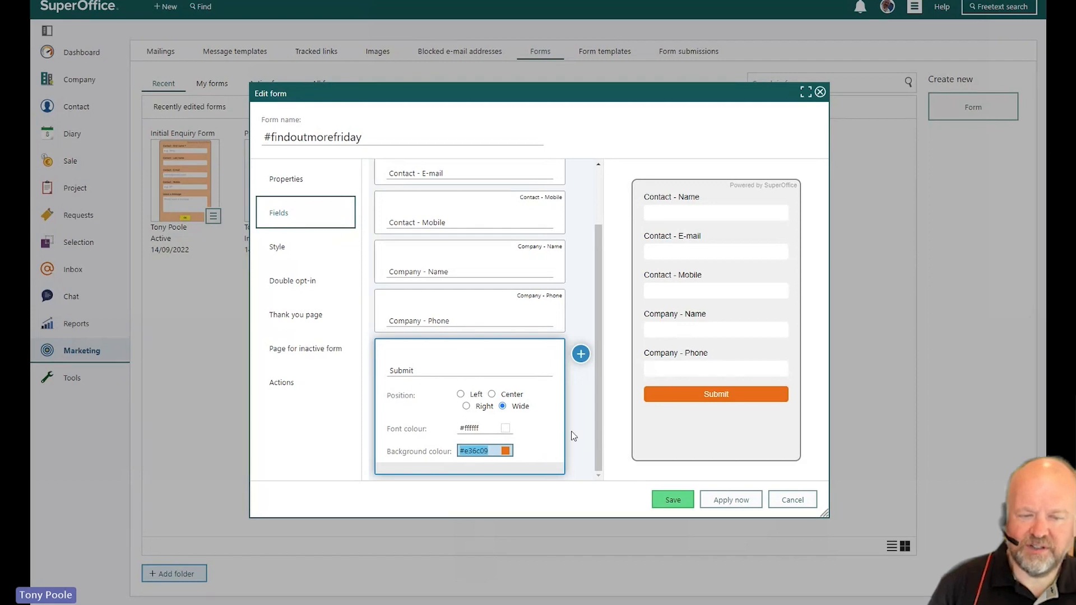
click(540, 431)
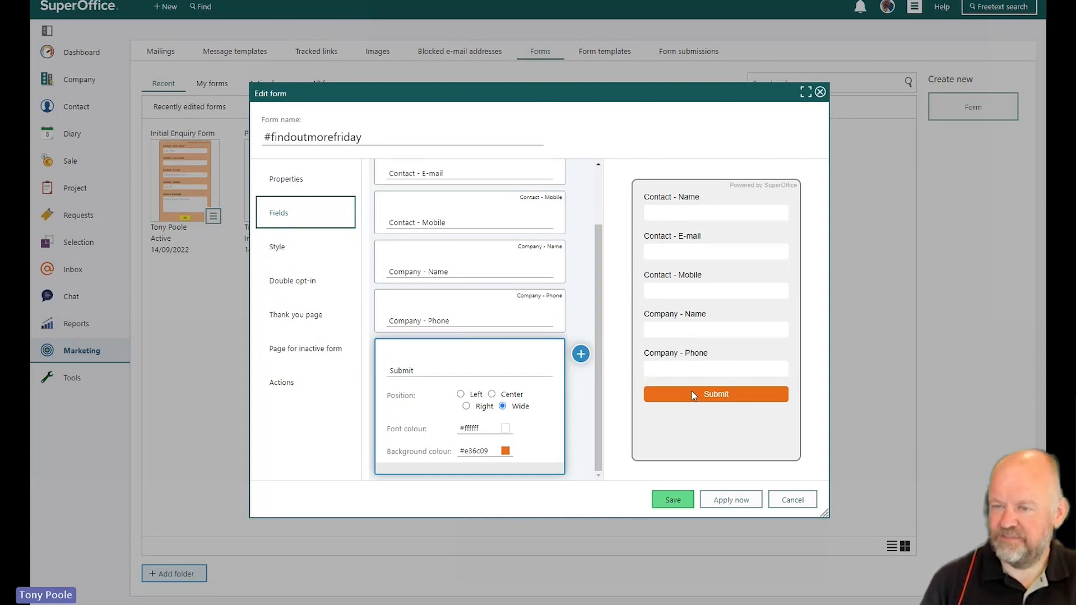
click(452, 371)
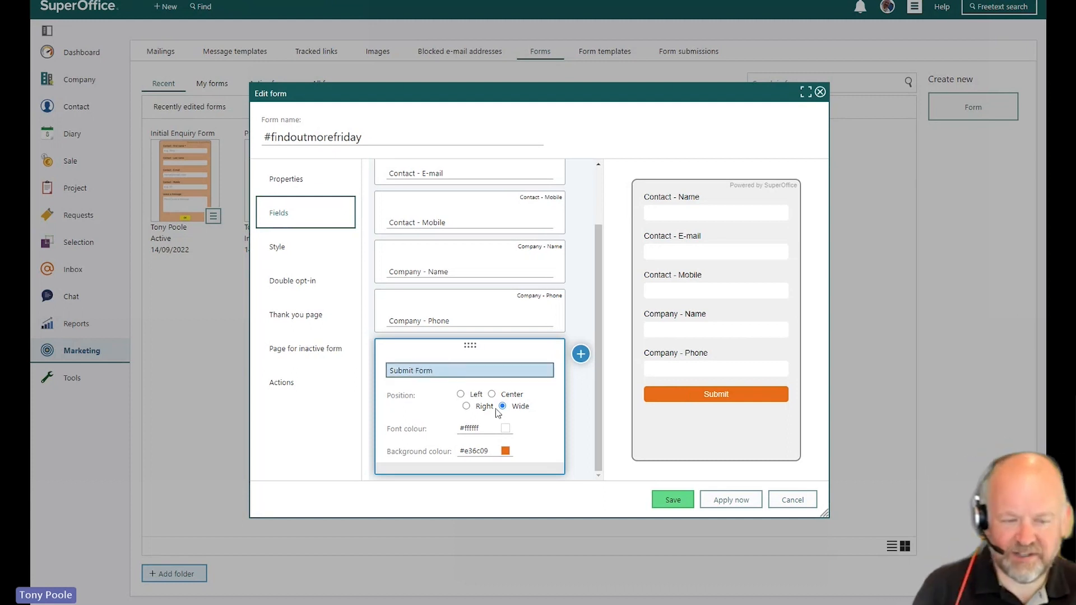
click(420, 411)
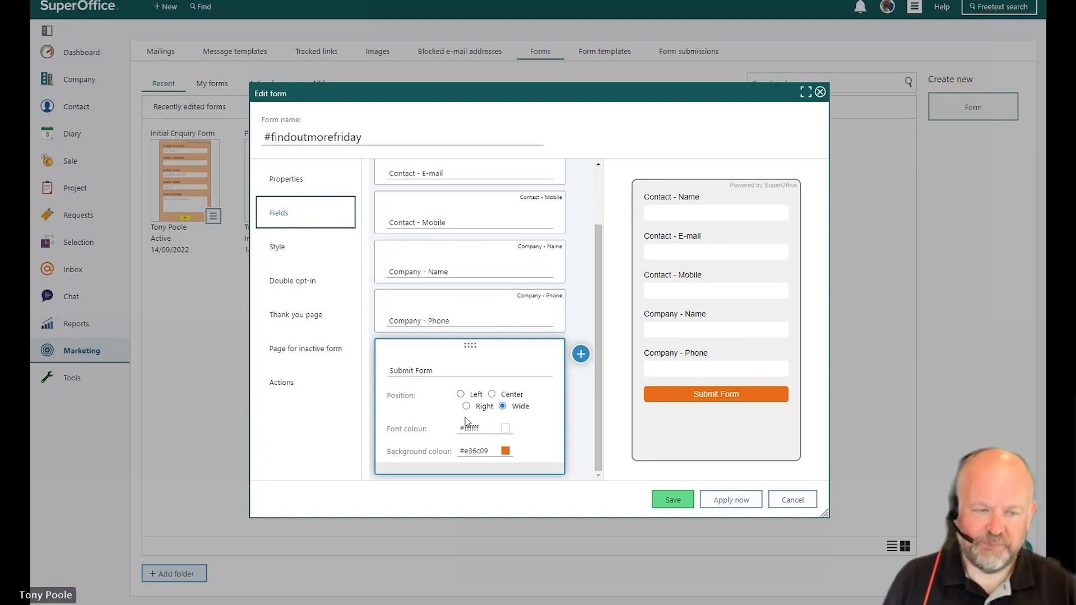
Add an Image view element to the form
scroll(467, 420, up, 2)
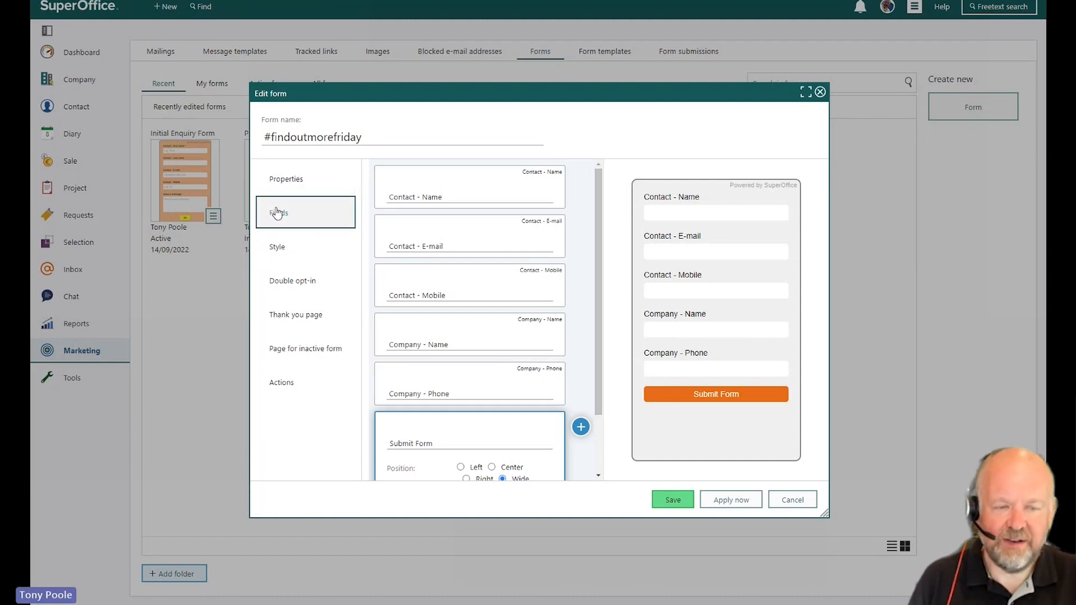
scroll(476, 322, down, 2)
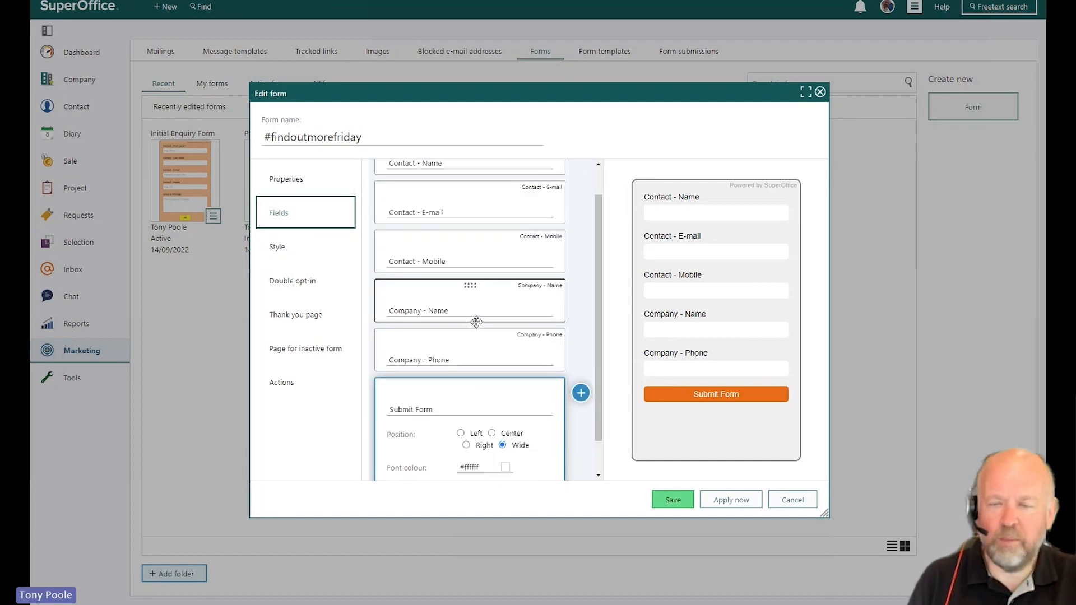
scroll(476, 322, up, 2)
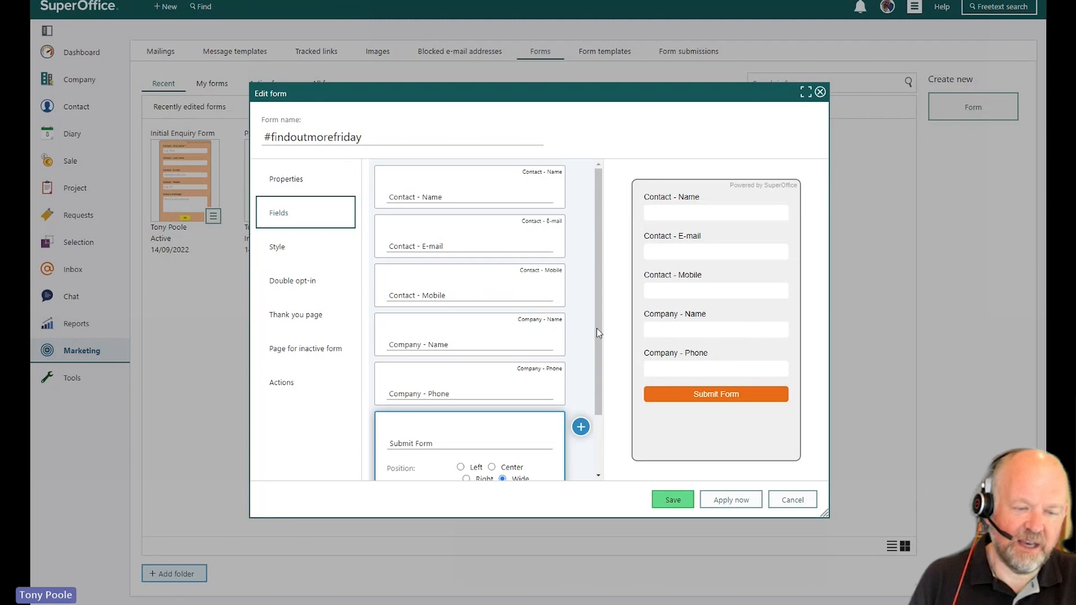
click(581, 427)
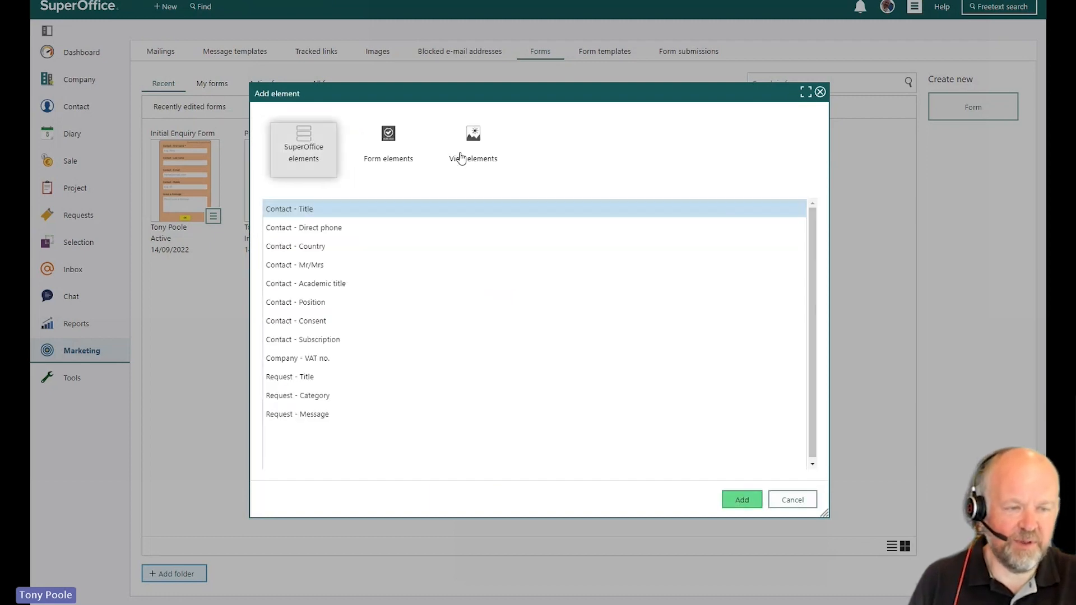
click(473, 143)
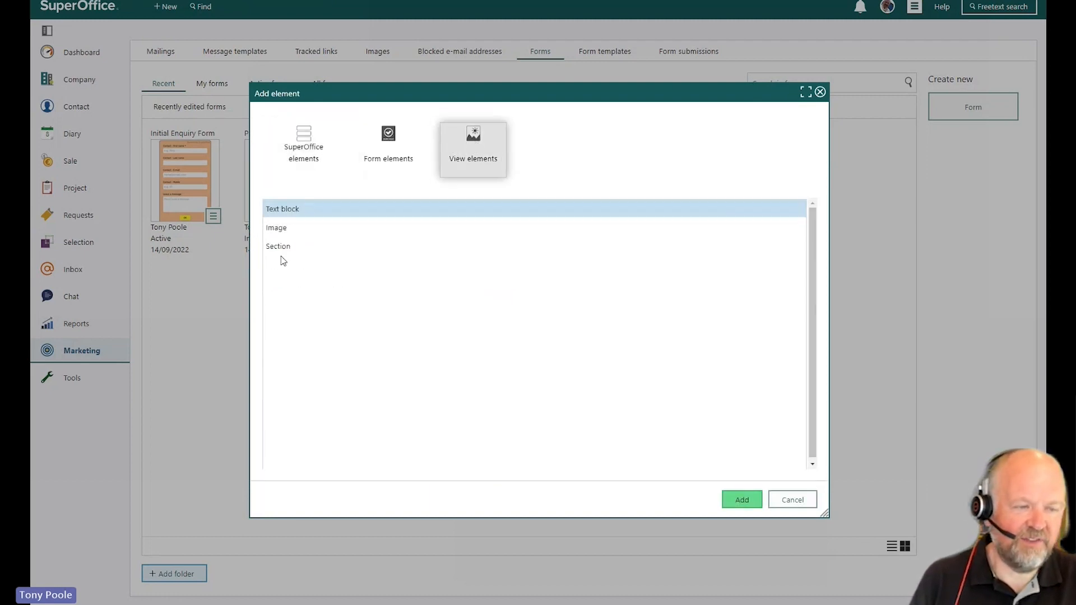
click(288, 230)
click(729, 496)
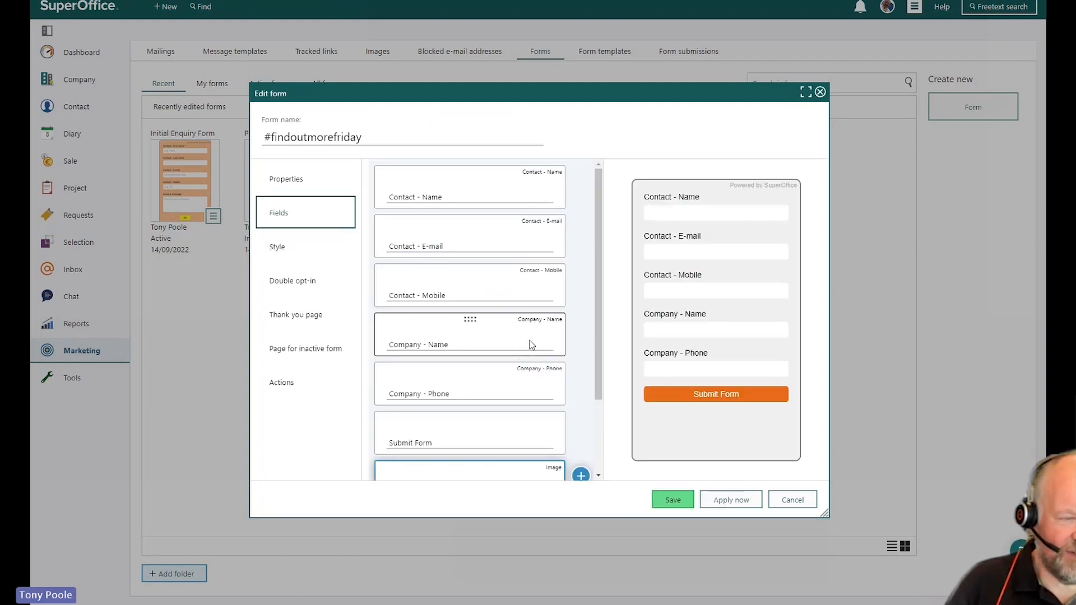
Move the Image element to the start of the form, above Contact - Name
scroll(530, 341, down, 2)
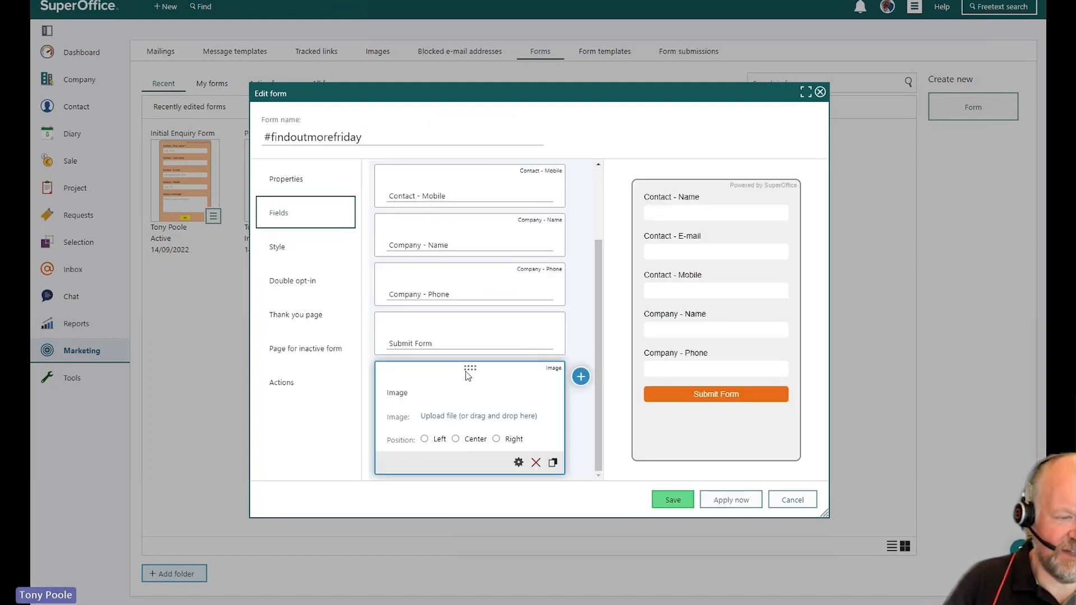
click(474, 413)
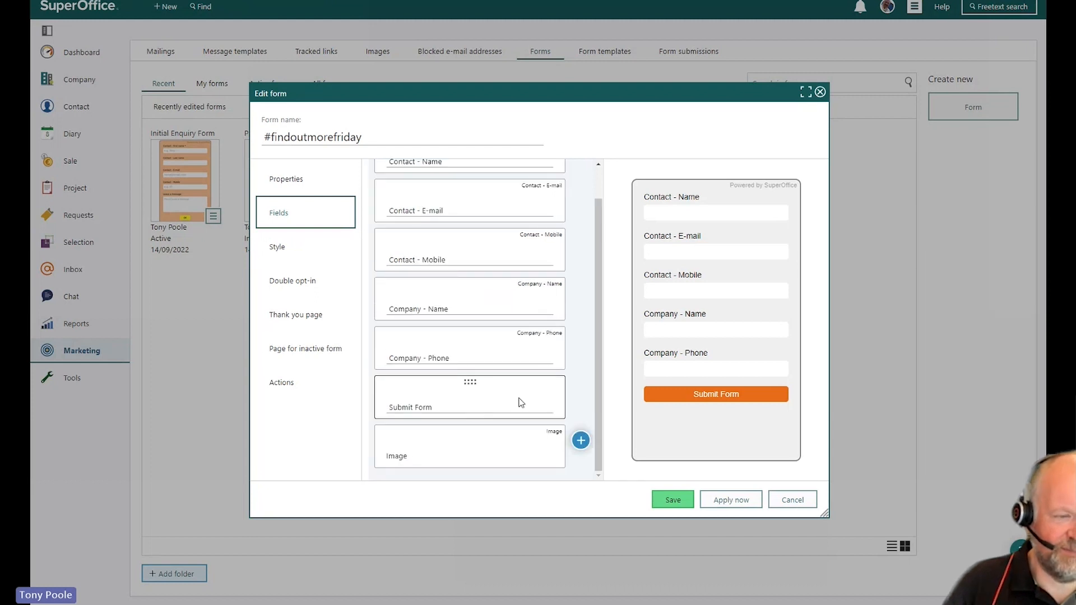
drag(461, 435, 392, 163)
click(489, 197)
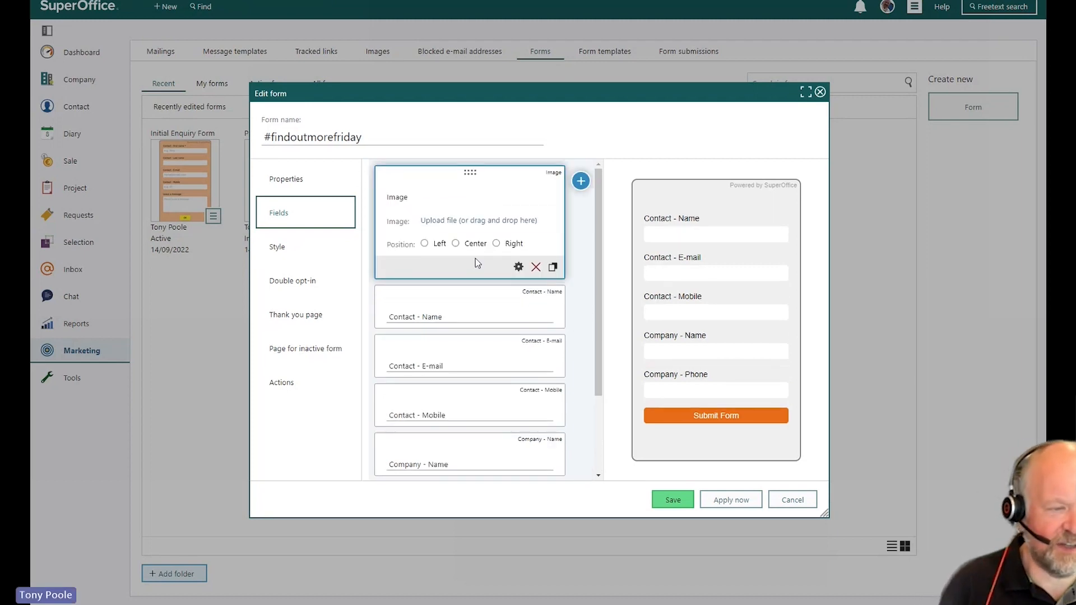
Upload MicrosoftTeams-image1.png into the Image element, with its position set to Center, and check the form preview
click(452, 222)
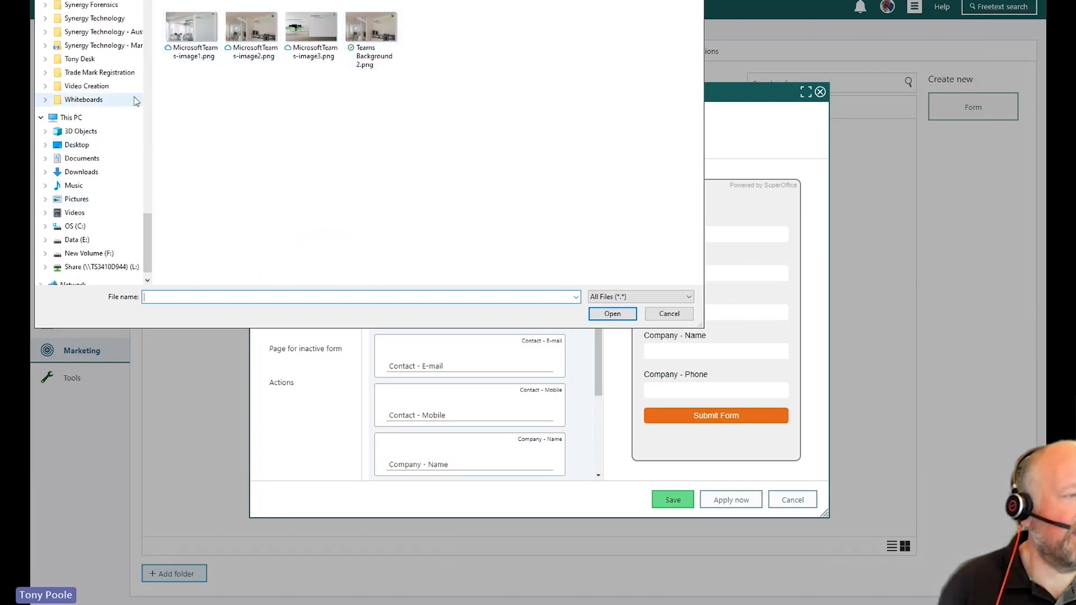
click(192, 30)
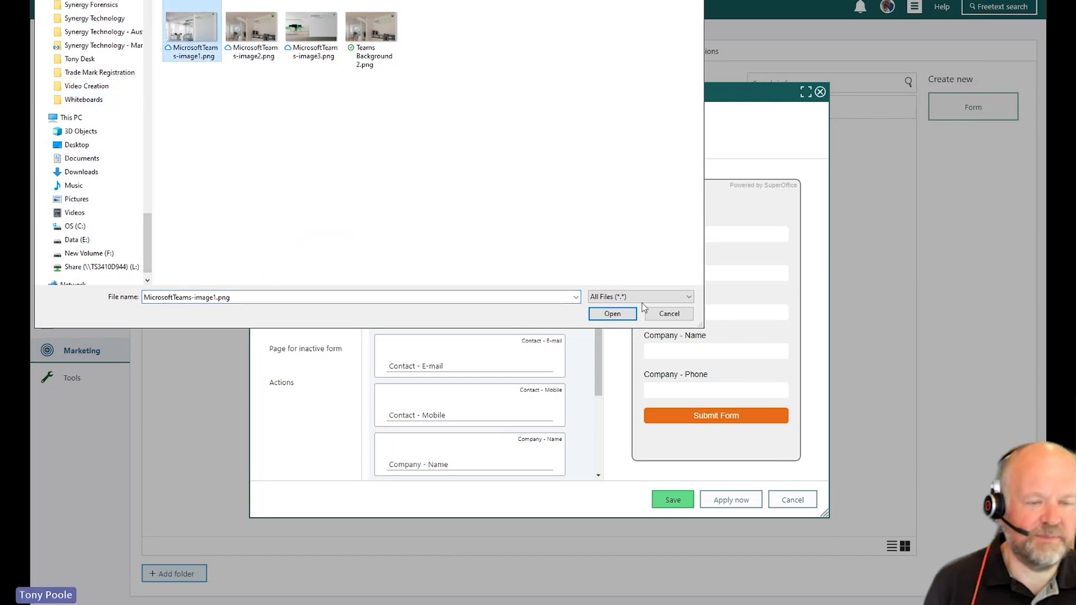
click(612, 314)
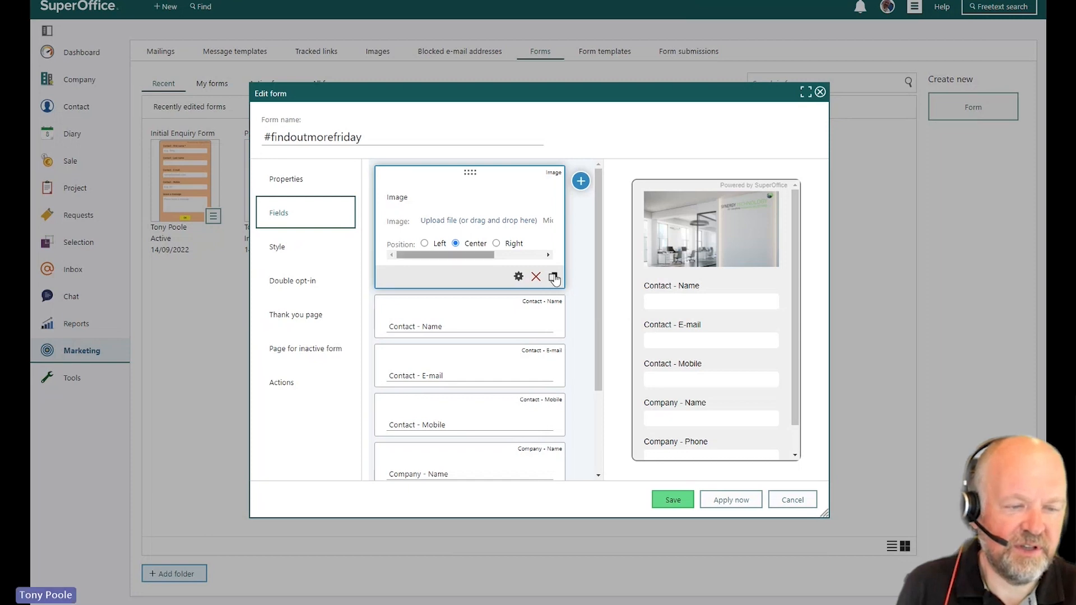
click(670, 251)
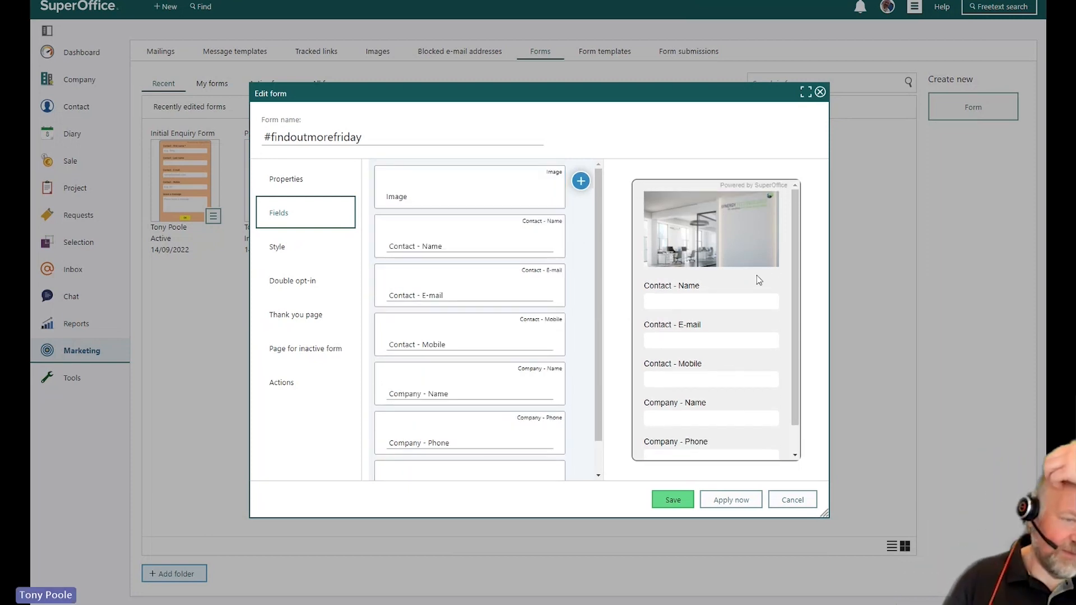
scroll(754, 368, down, 1)
scroll(755, 369, down, 1)
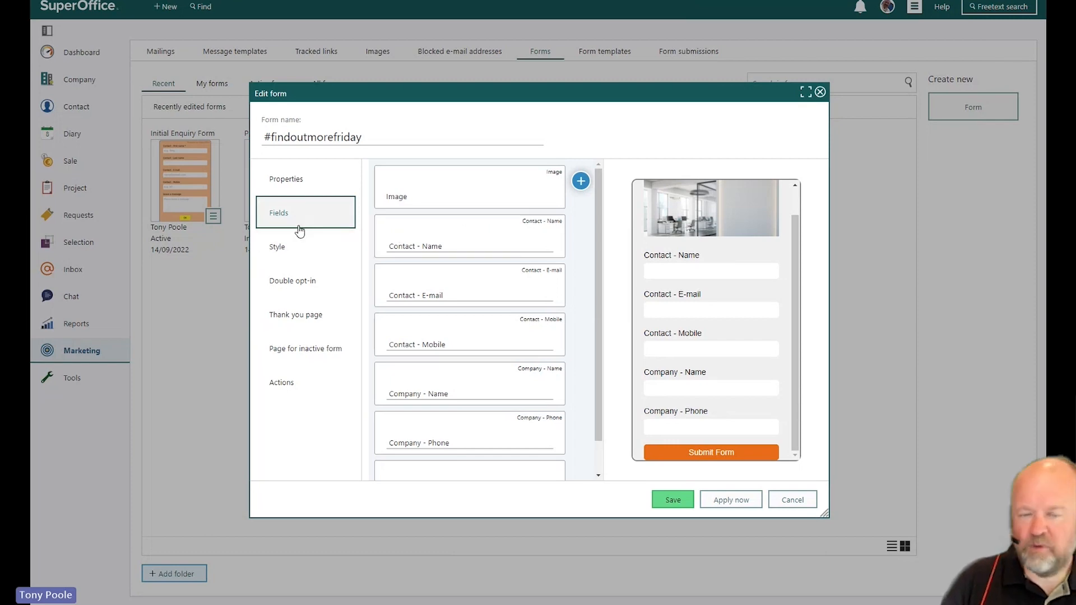
Add a Text block view element to the form
click(580, 180)
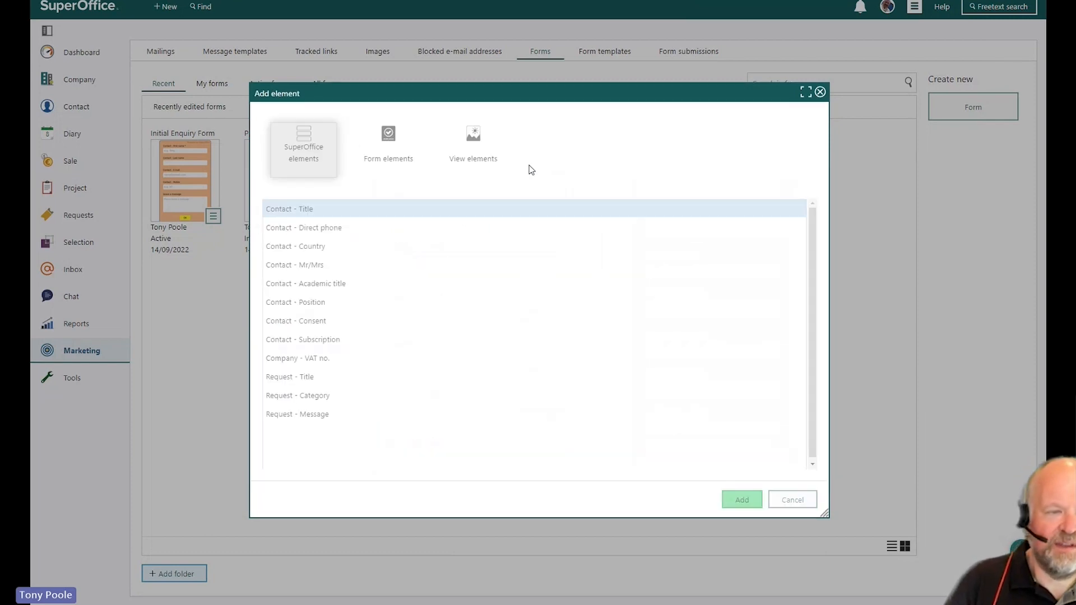
click(469, 140)
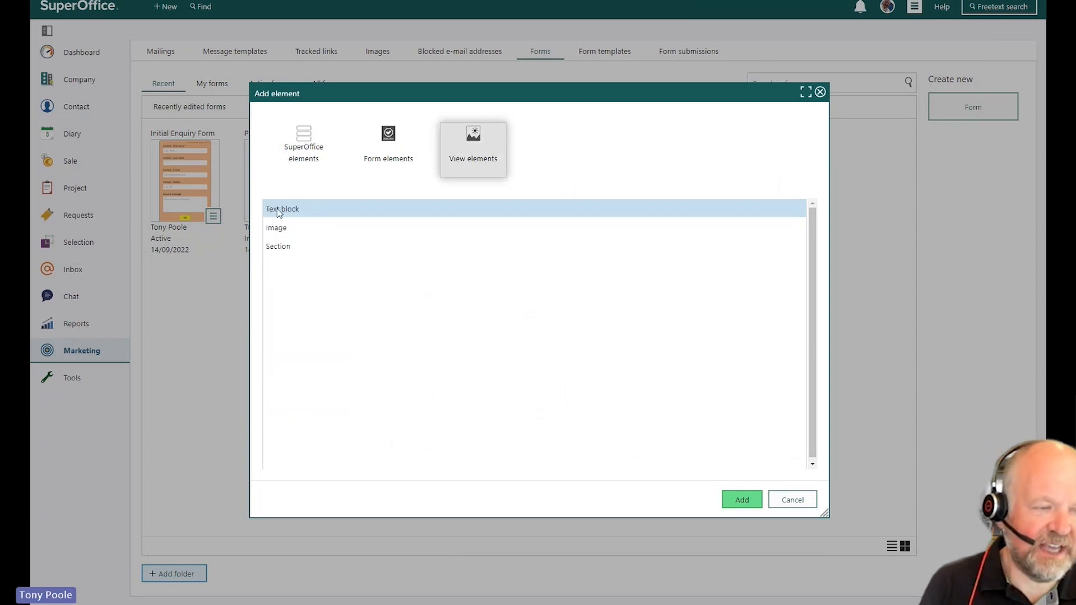
click(749, 498)
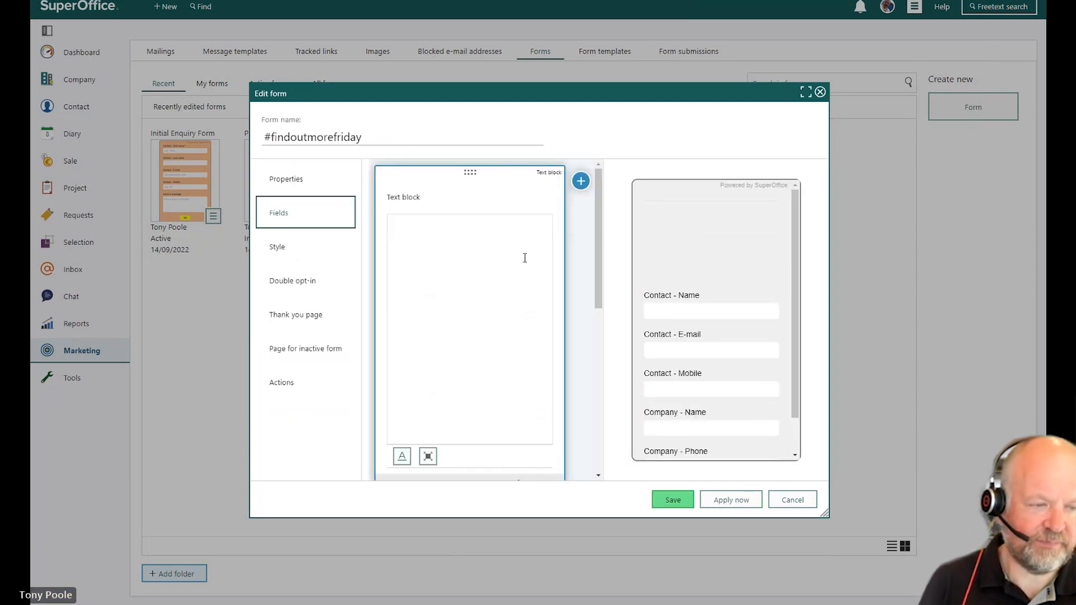
Move the Text block so it sits between the Image element and Contact - Name
scroll(500, 221, down, 3)
scroll(505, 236, up, 3)
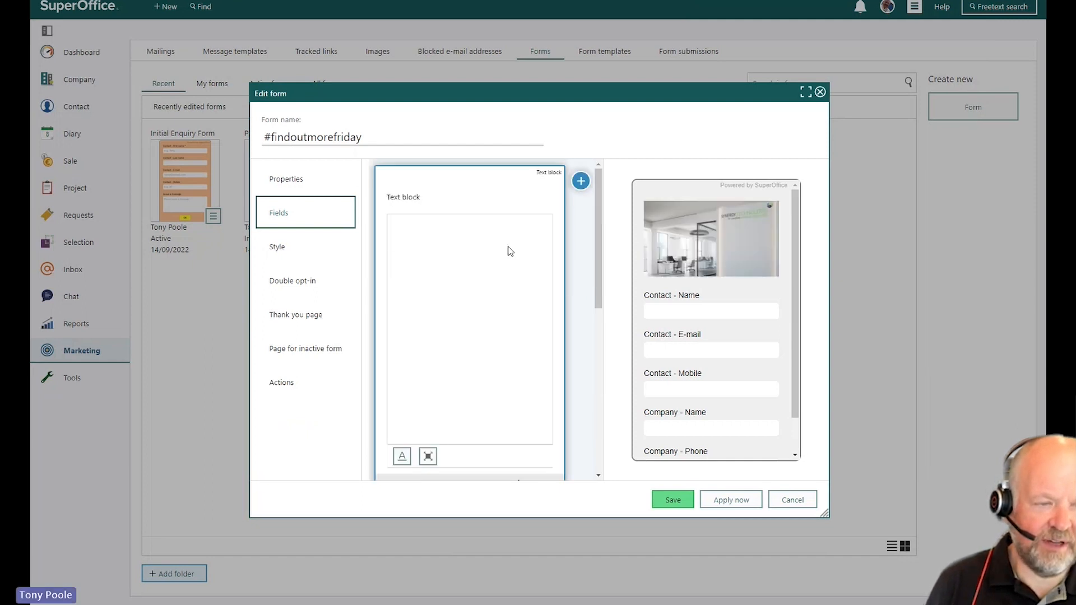
scroll(467, 204, down, 1)
scroll(468, 203, down, 3)
scroll(466, 209, up, 4)
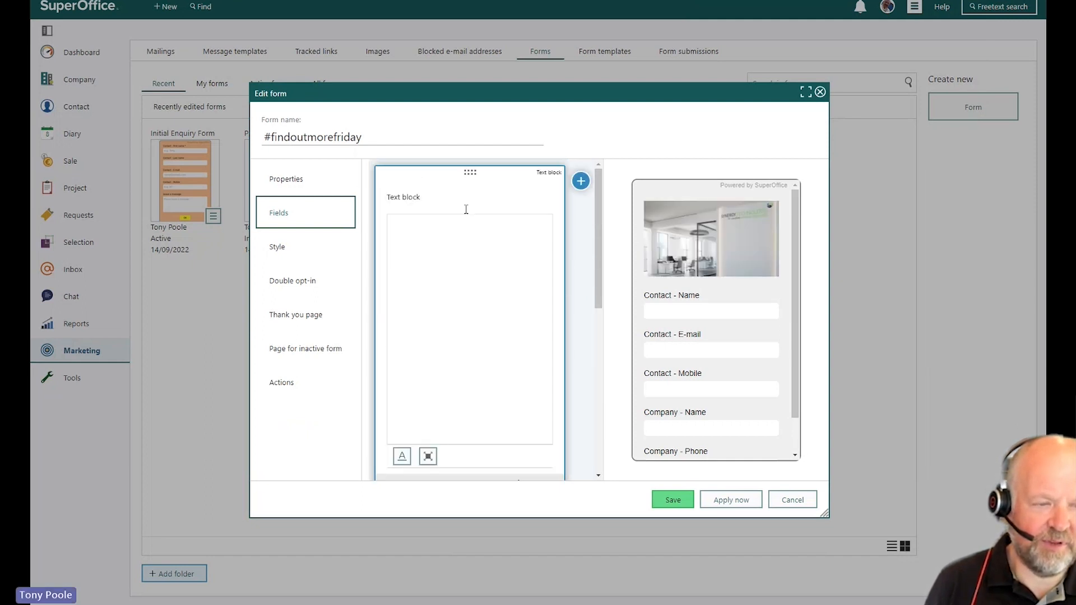
drag(465, 183, 471, 193)
drag(453, 246, 404, 225)
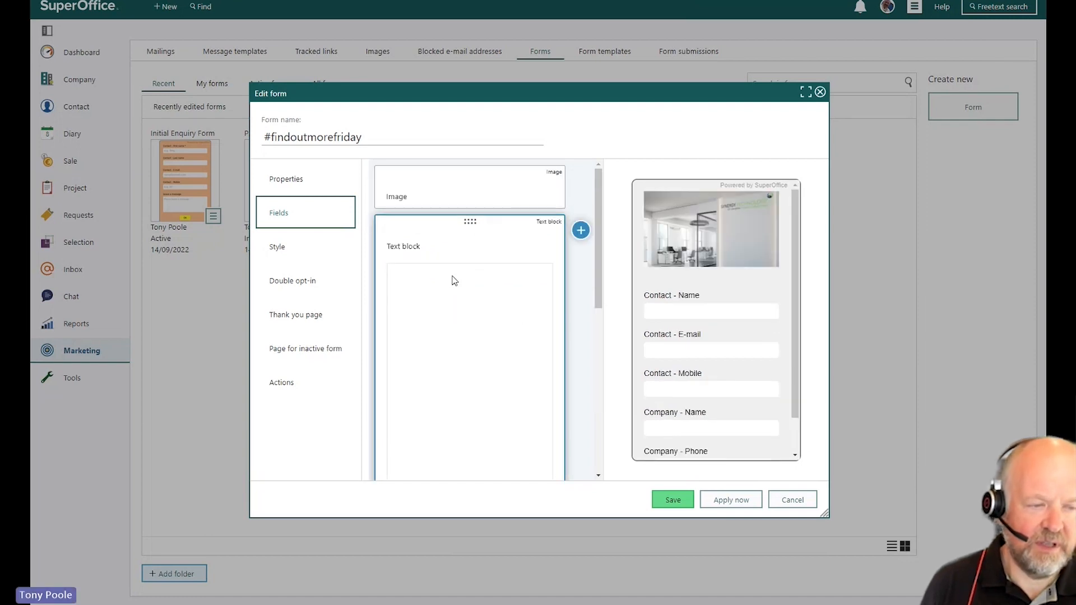
Enter "Hello, please complete this form" as the text block's content
text(He)
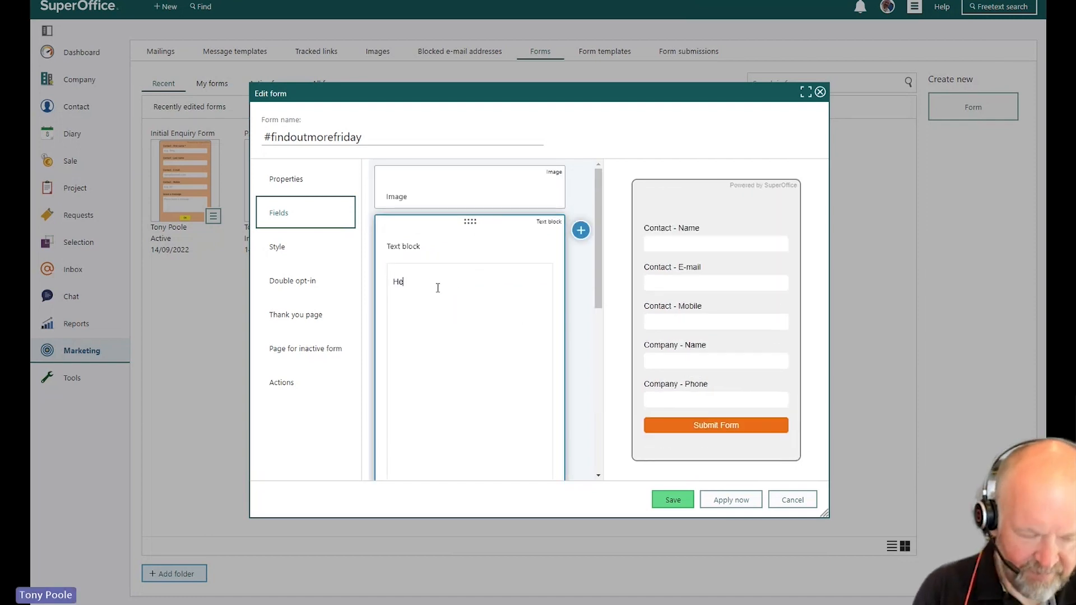
text(llo, please com)
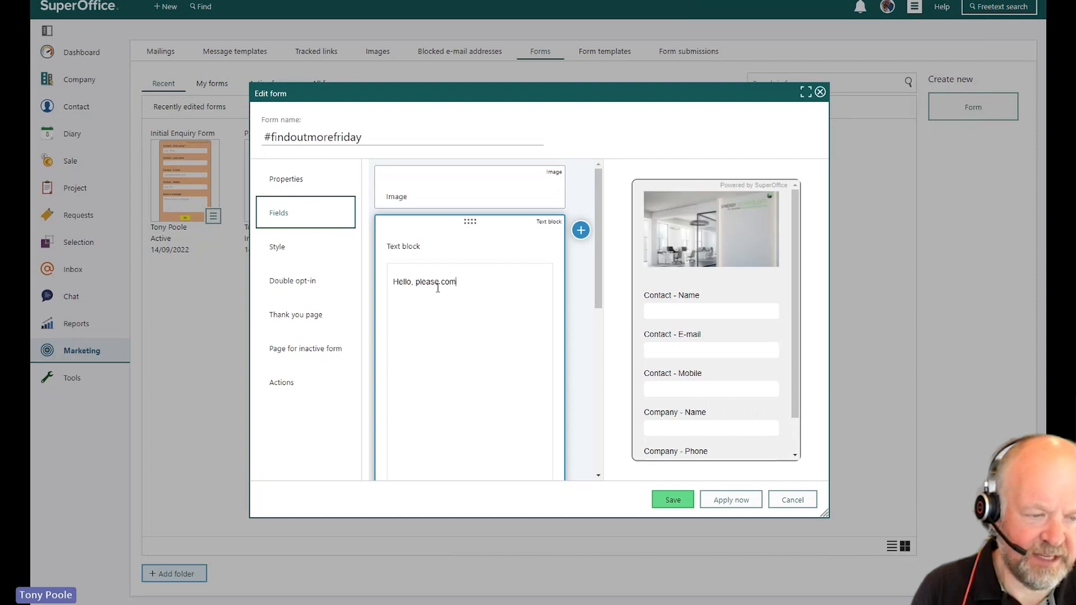
text(plete this form)
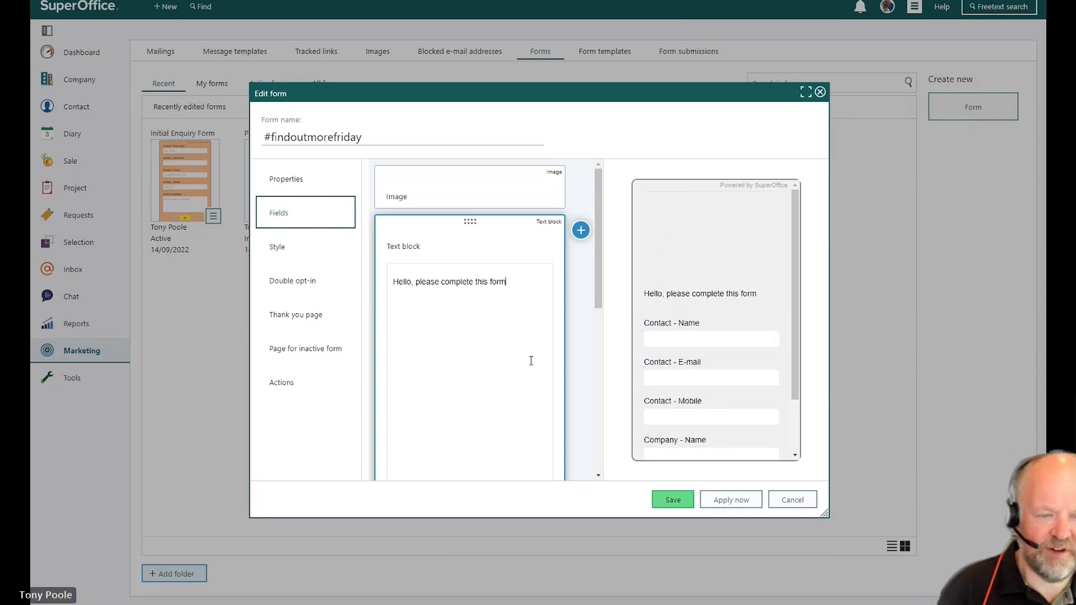
scroll(530, 362, down, 5)
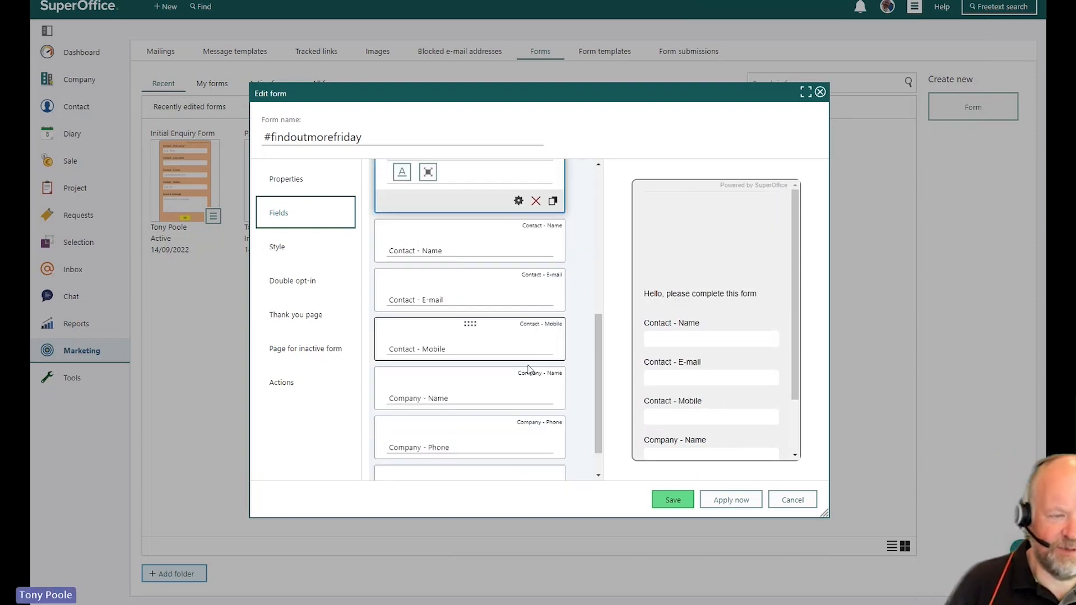
scroll(555, 347, up, 4)
scroll(575, 332, up, 1)
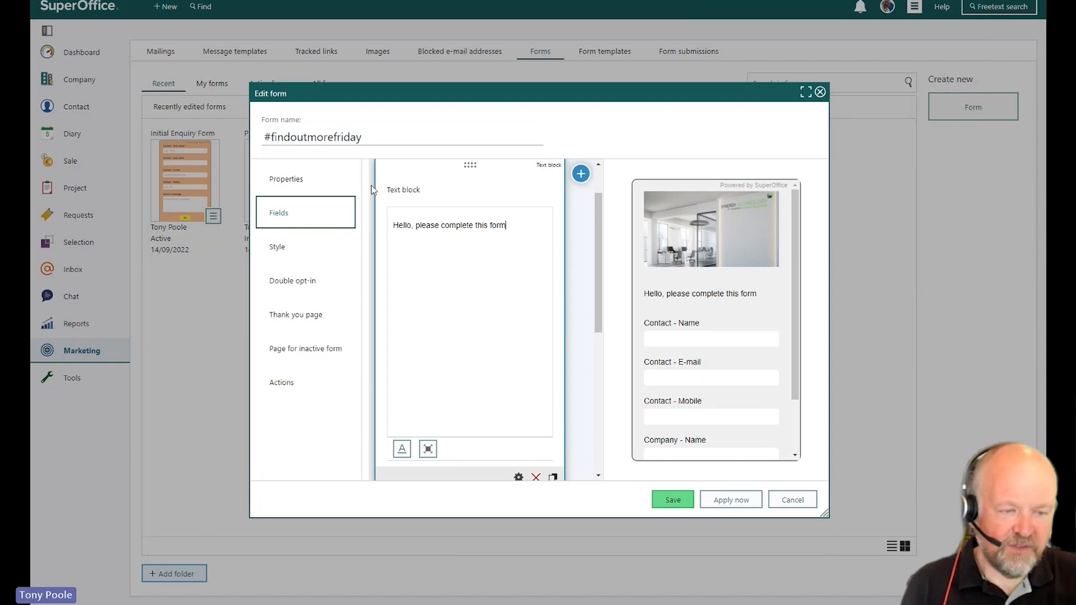
click(573, 278)
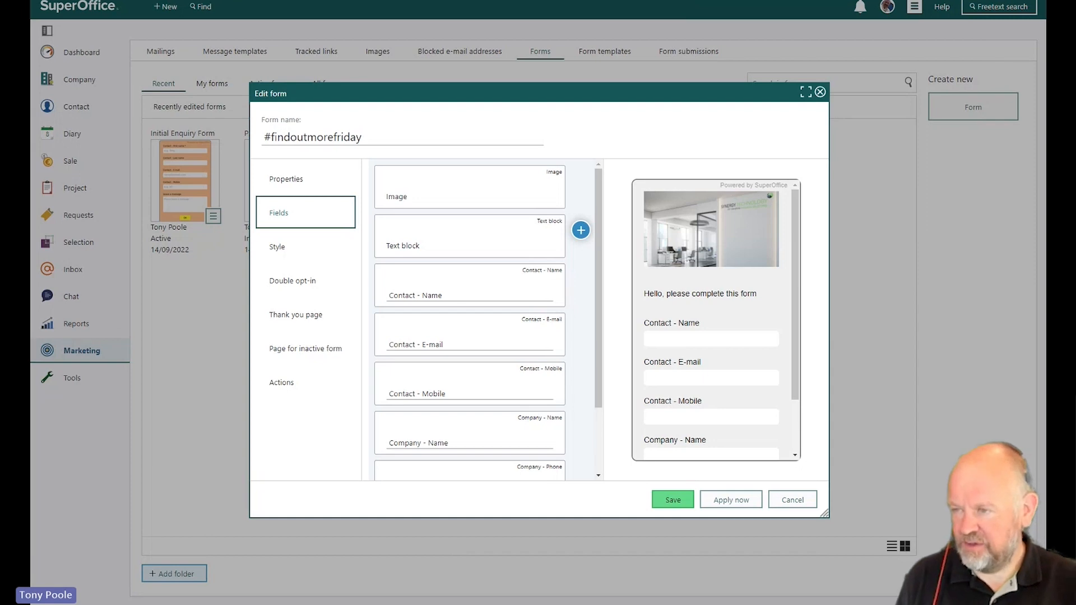
Try the form style with field names Left of field, and return them to Above field
click(335, 248)
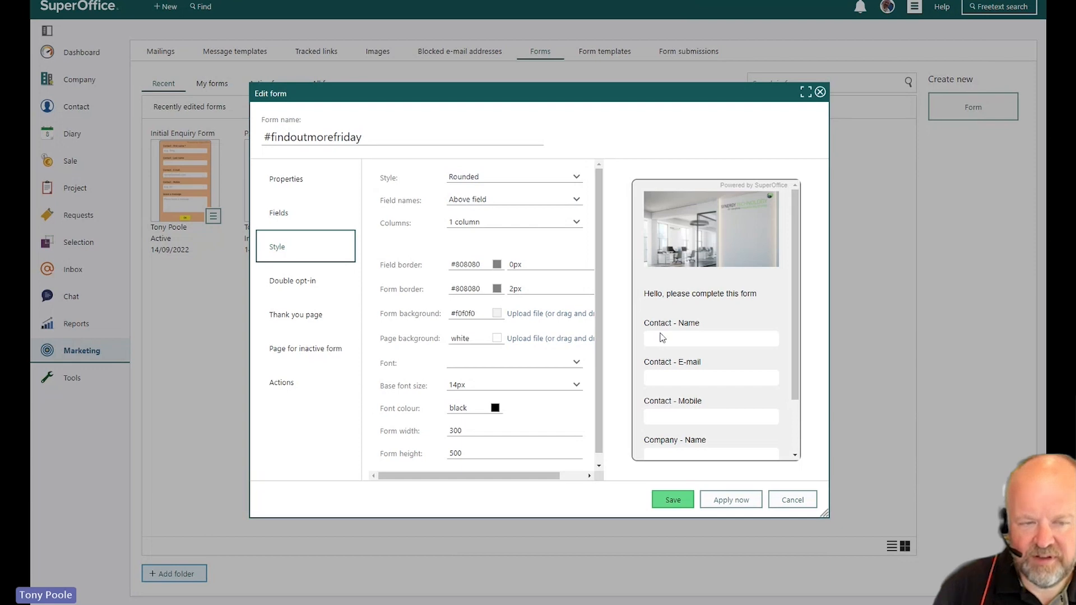
click(576, 200)
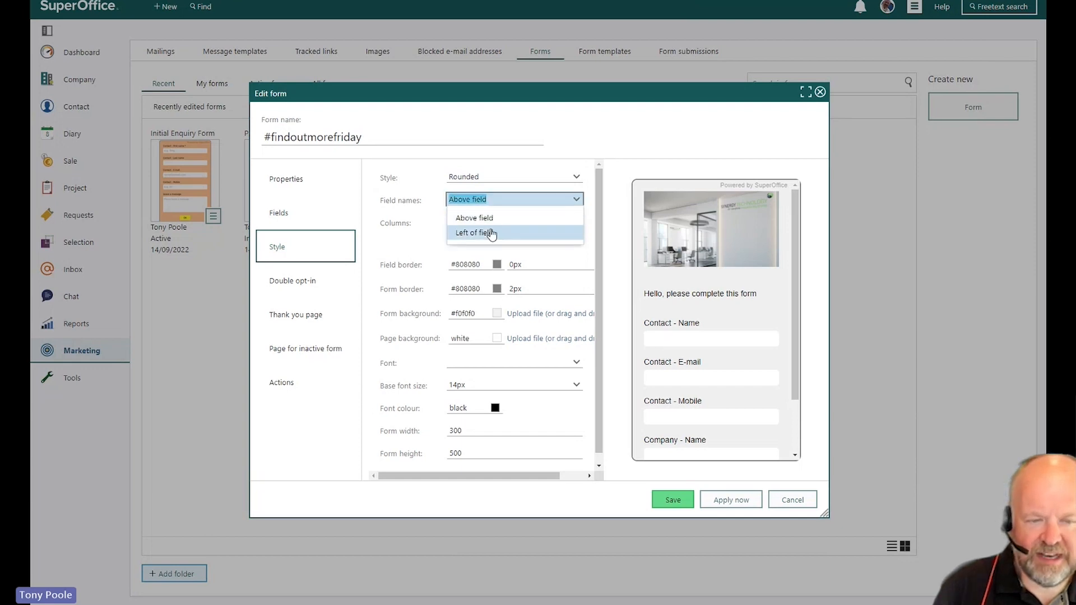
click(491, 234)
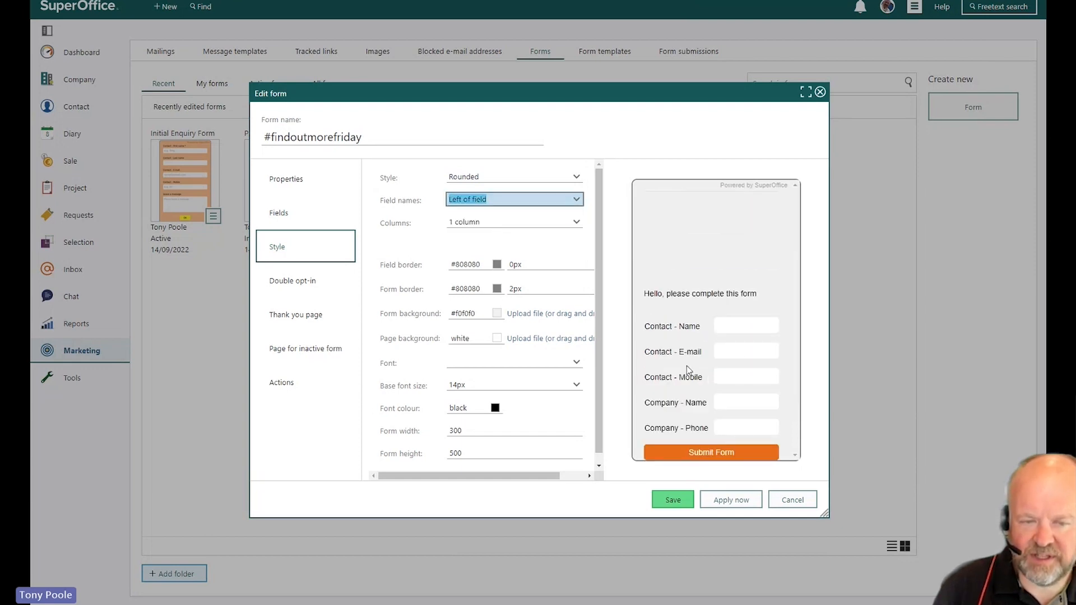
click(577, 200)
click(493, 216)
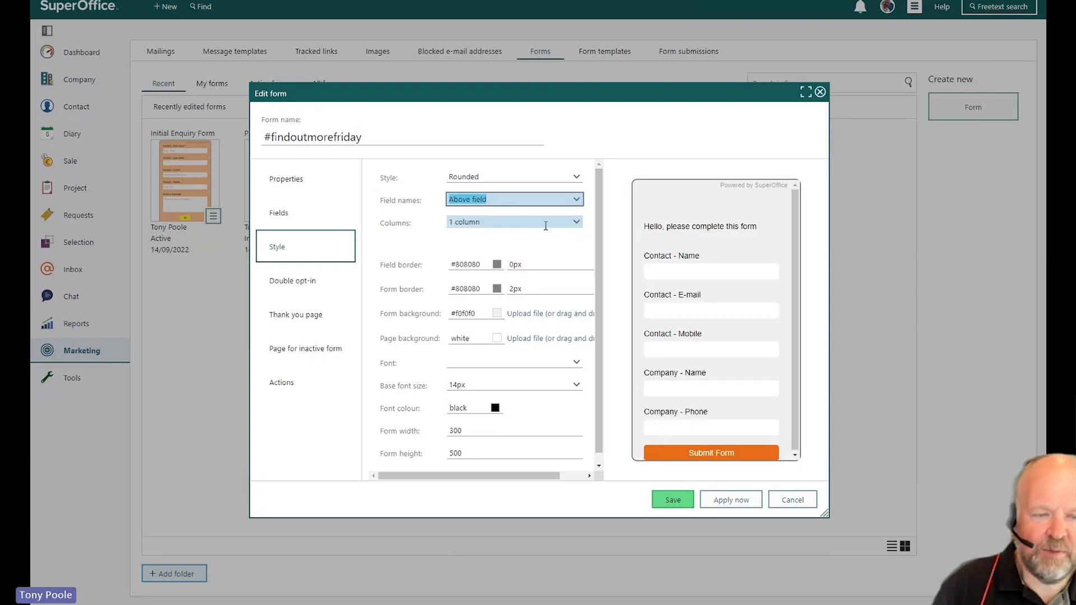
Try the form layout with 2 columns, and return it to 1 column
click(577, 223)
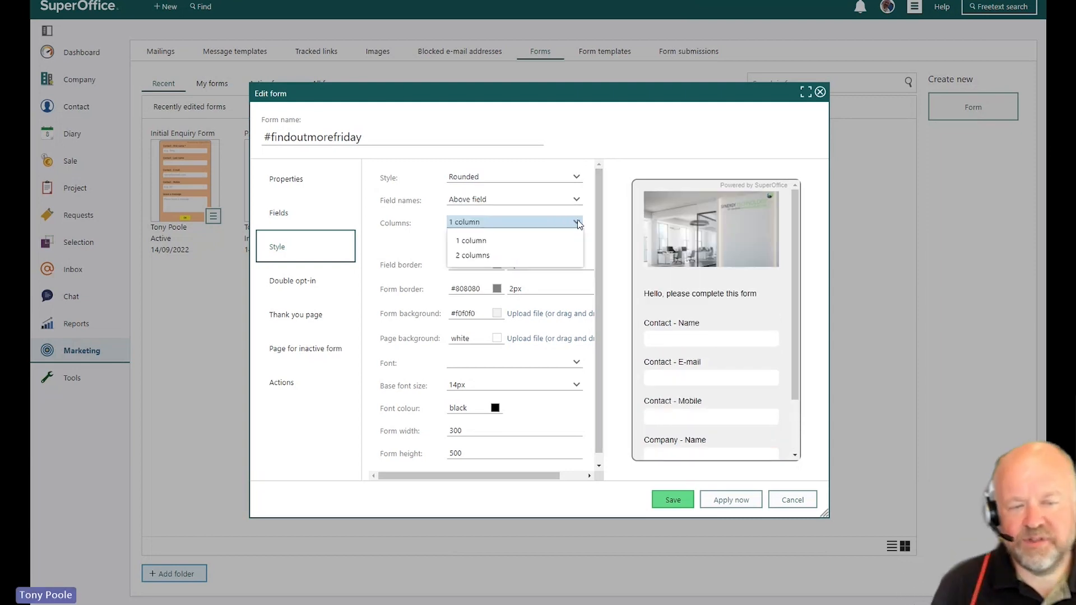
click(558, 263)
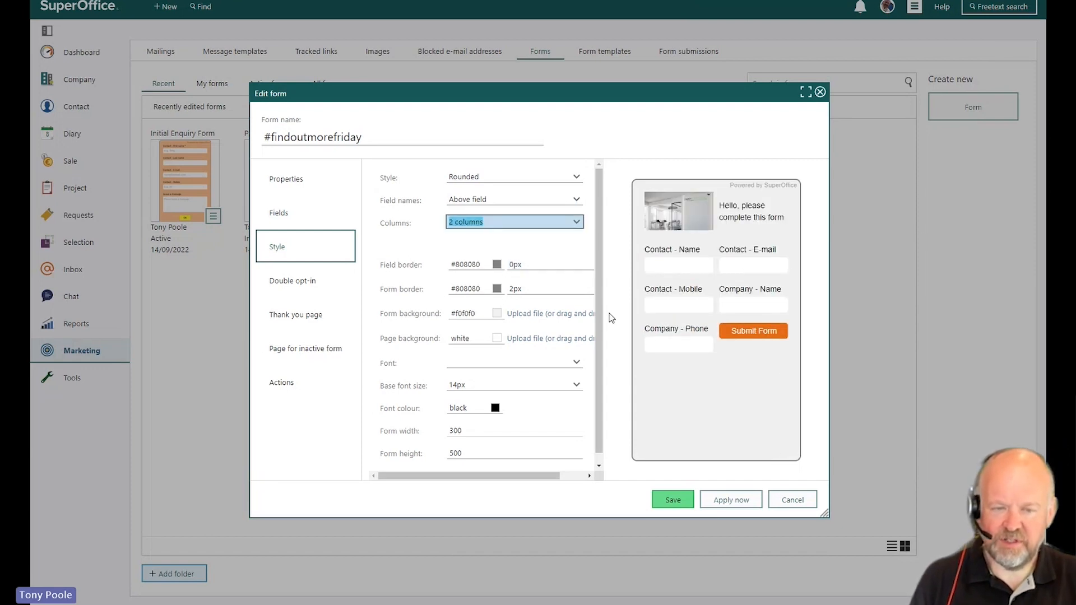
click(577, 224)
click(519, 239)
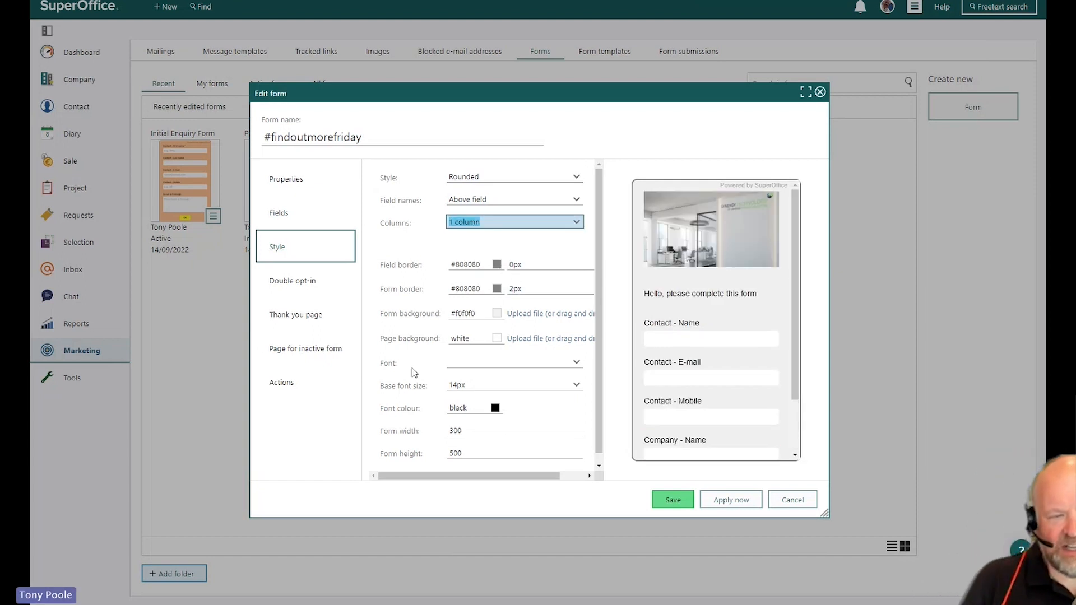
scroll(518, 331, down, 1)
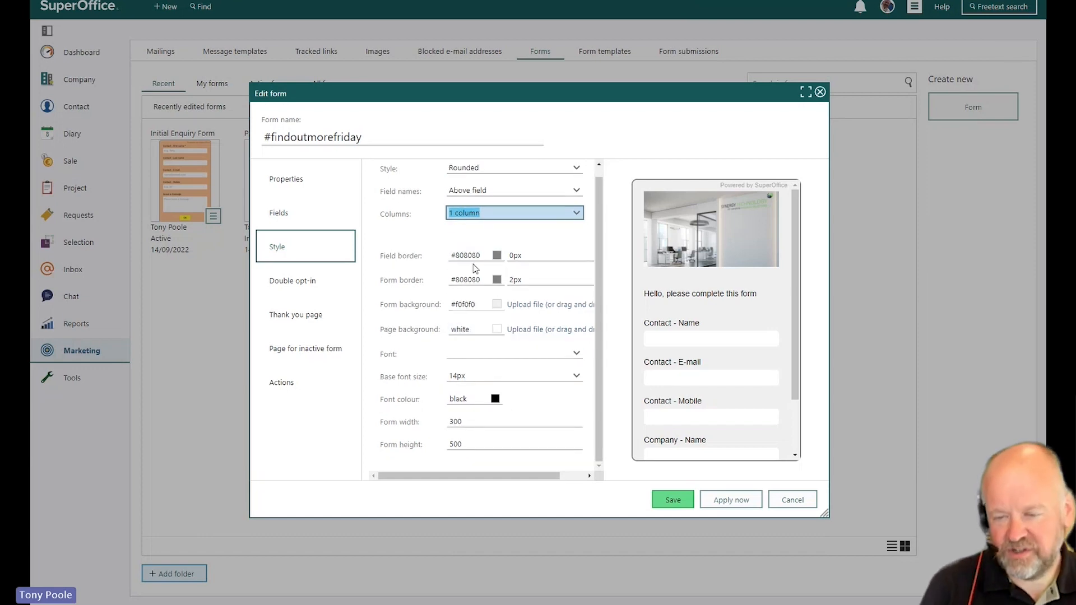
Review the form's double opt-in, thank you page and inactive form page settings
click(271, 289)
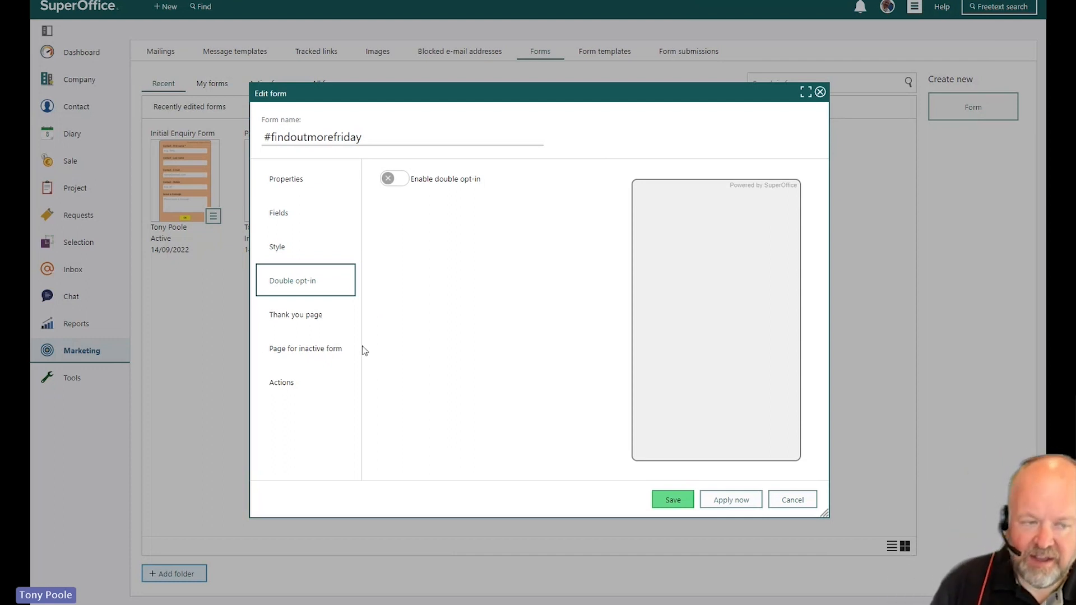
click(309, 317)
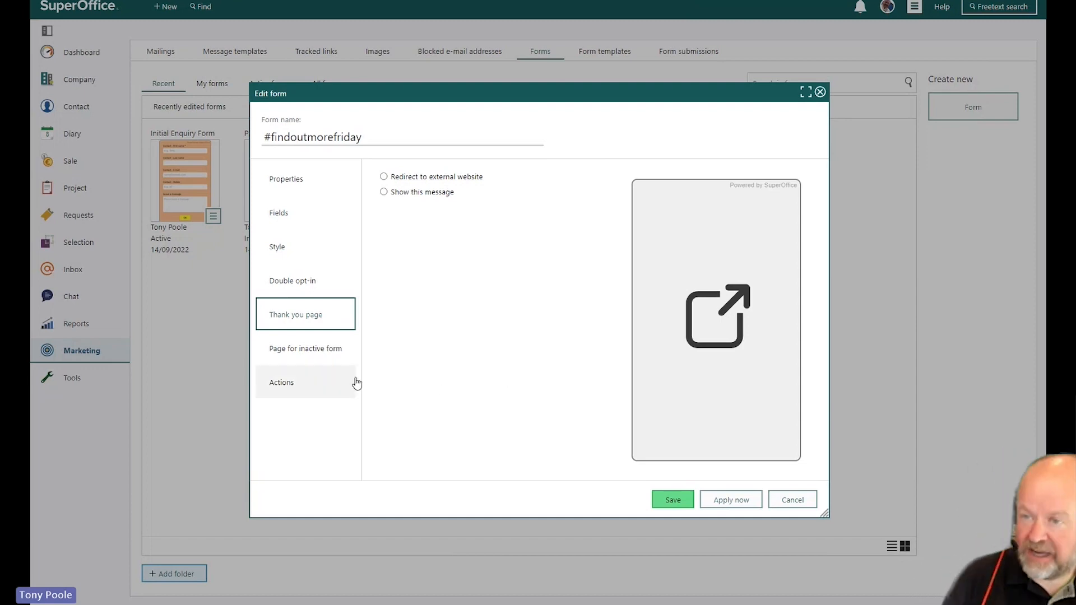
click(309, 351)
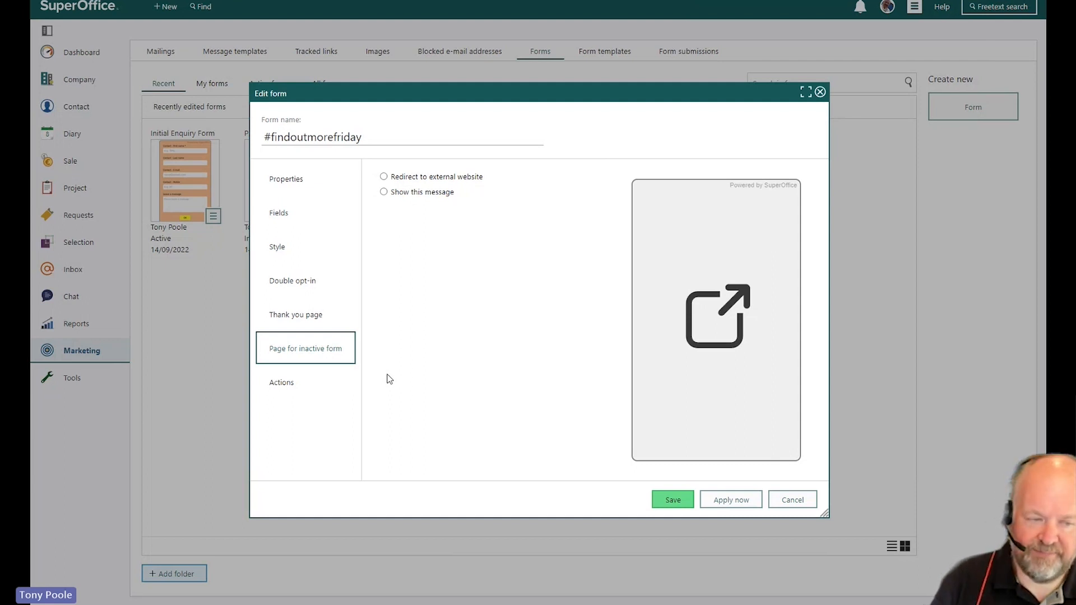
Examine the form's action settings for how submissions are handled and what happens when the form is processed
click(325, 381)
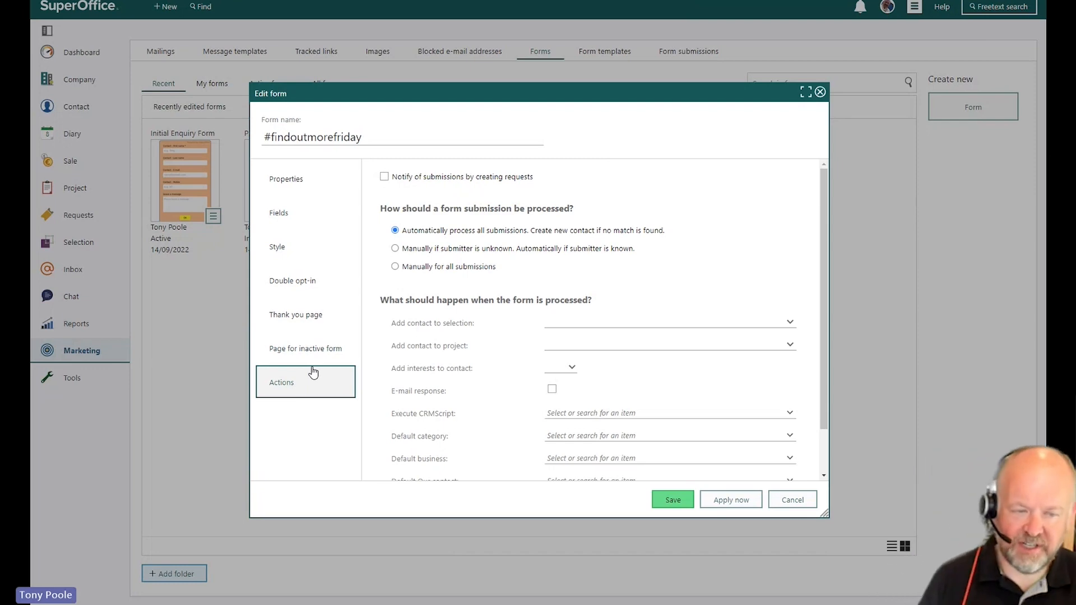
scroll(691, 209, down, 1)
scroll(692, 210, up, 1)
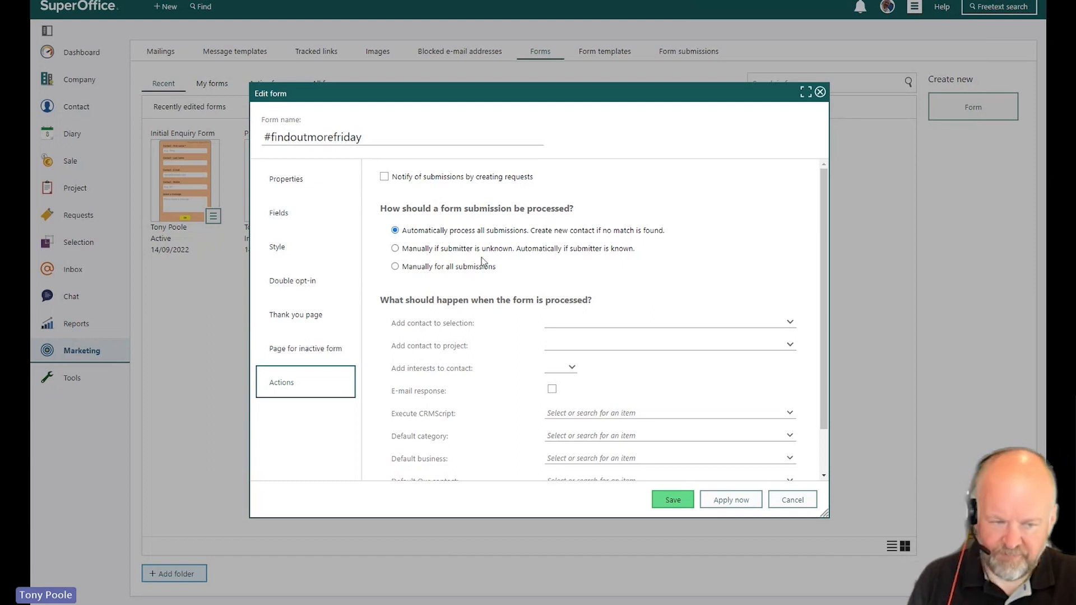
scroll(507, 276, down, 1)
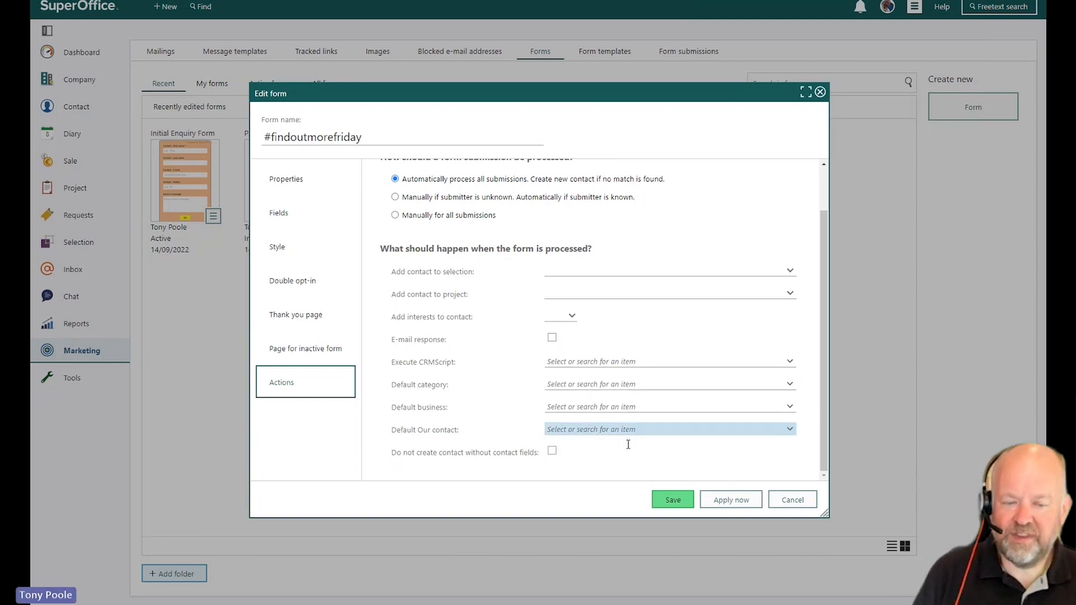
Check the form's fields and preview, then save the #findoutmorefriday form and set it to Active
click(283, 180)
click(279, 213)
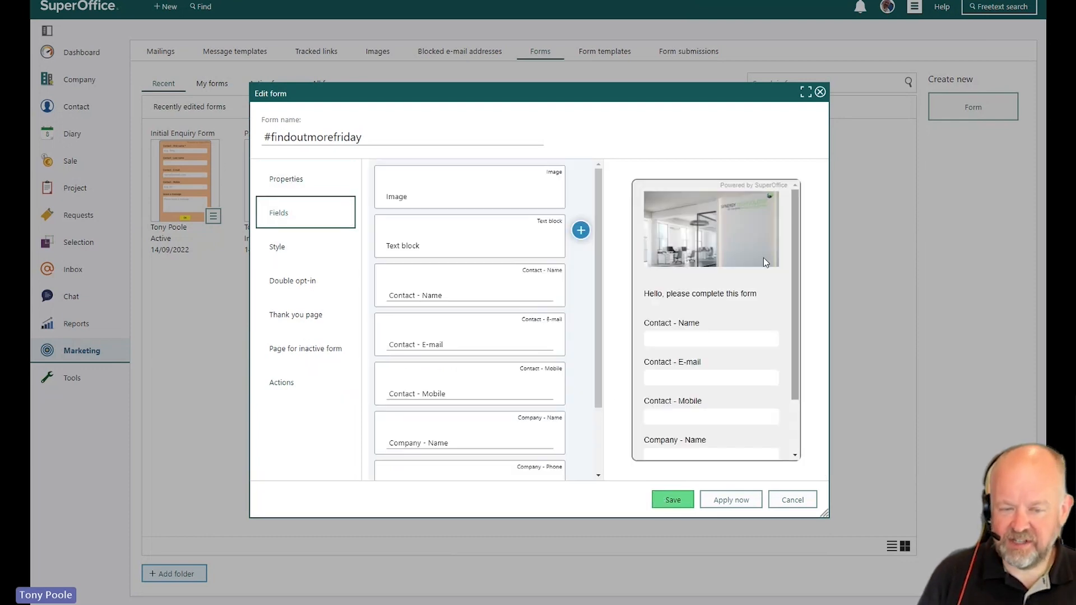
scroll(732, 391, down, 2)
scroll(728, 404, up, 2)
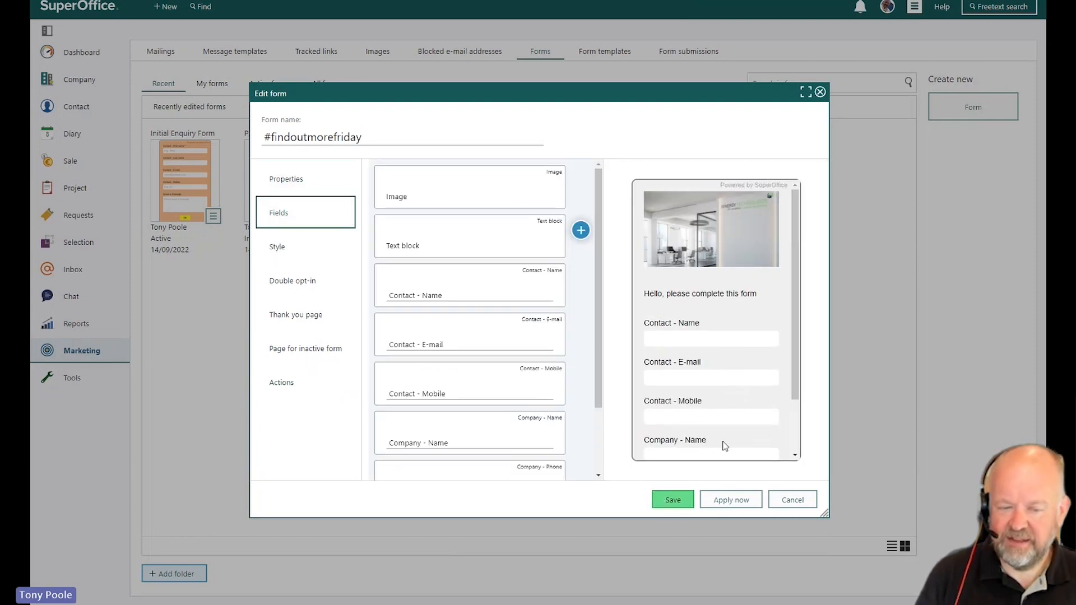
click(673, 499)
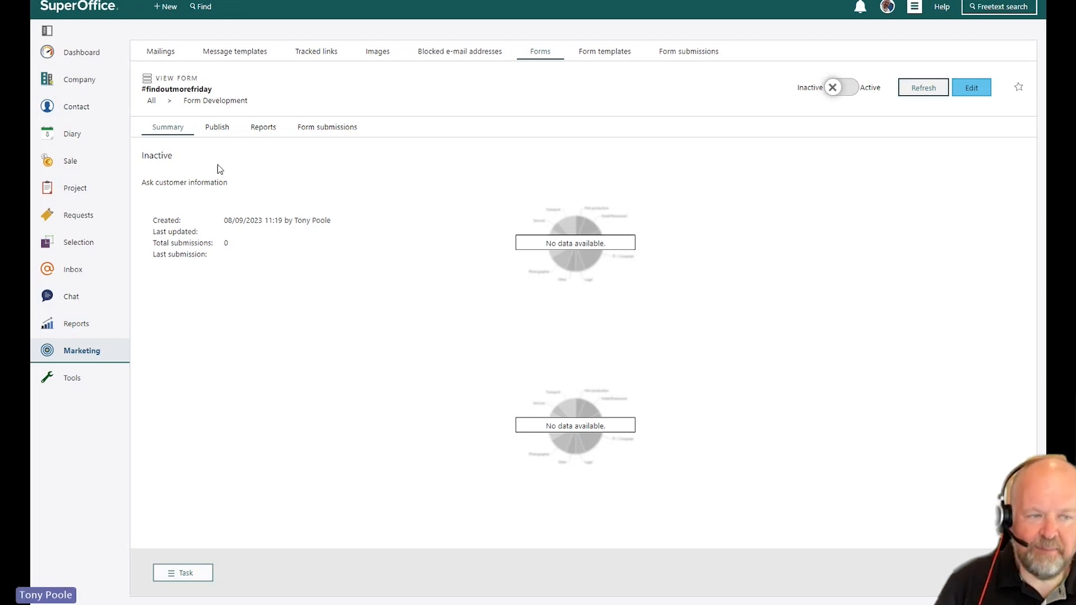
click(848, 89)
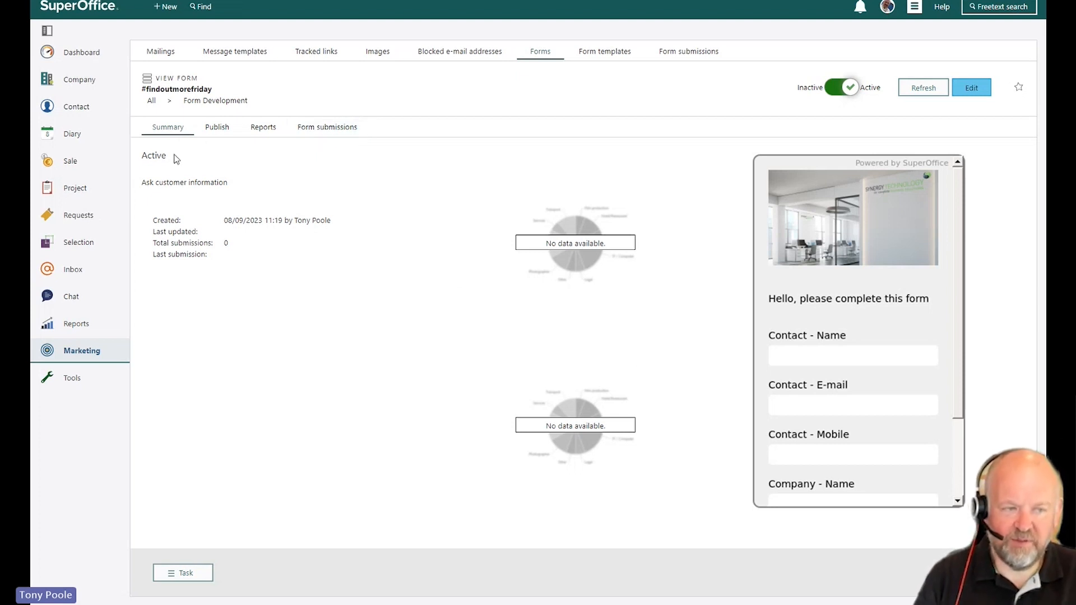
Examine the form's publishing options: direct link, inline embed, popup embed and side-tab embed
click(214, 133)
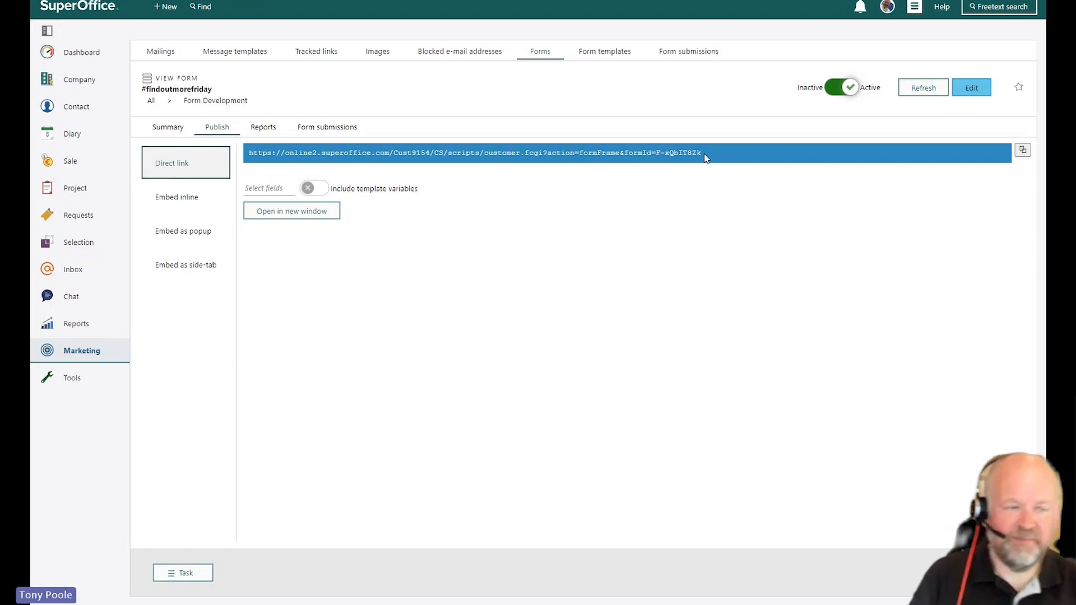
click(159, 207)
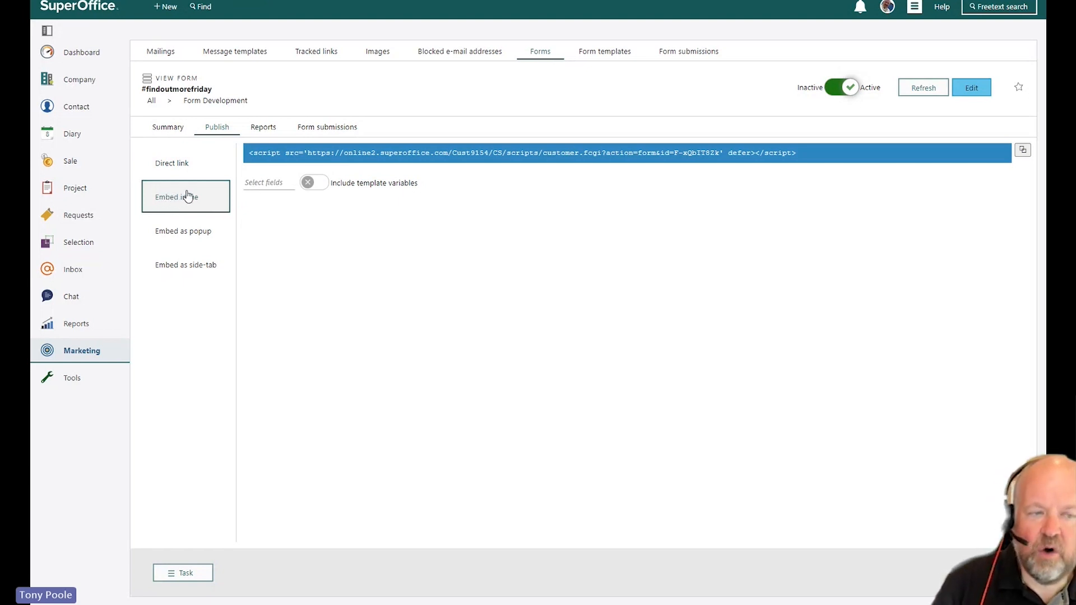
click(190, 233)
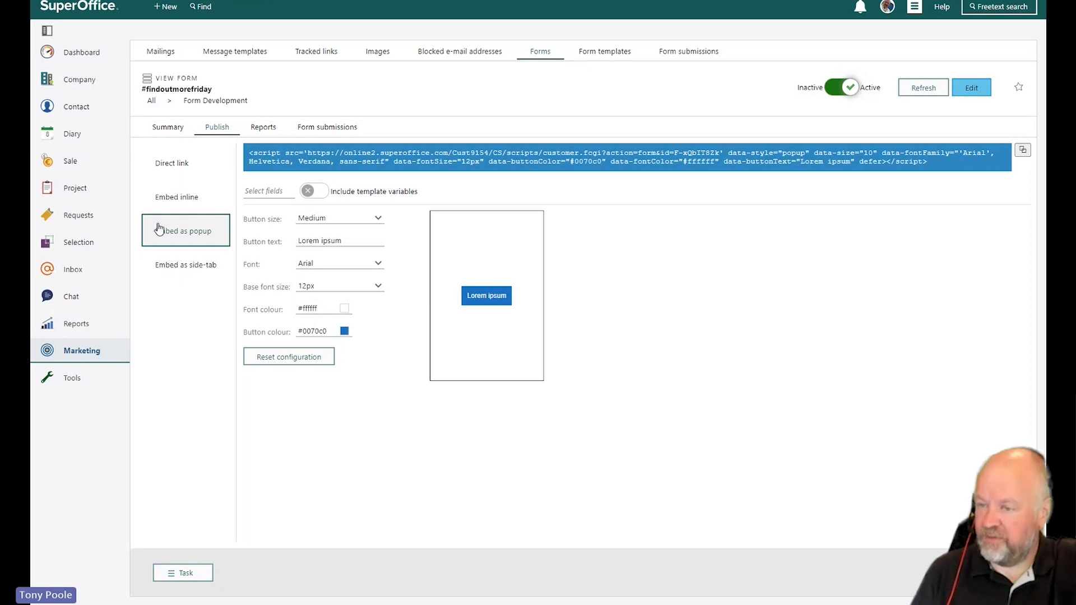
click(201, 264)
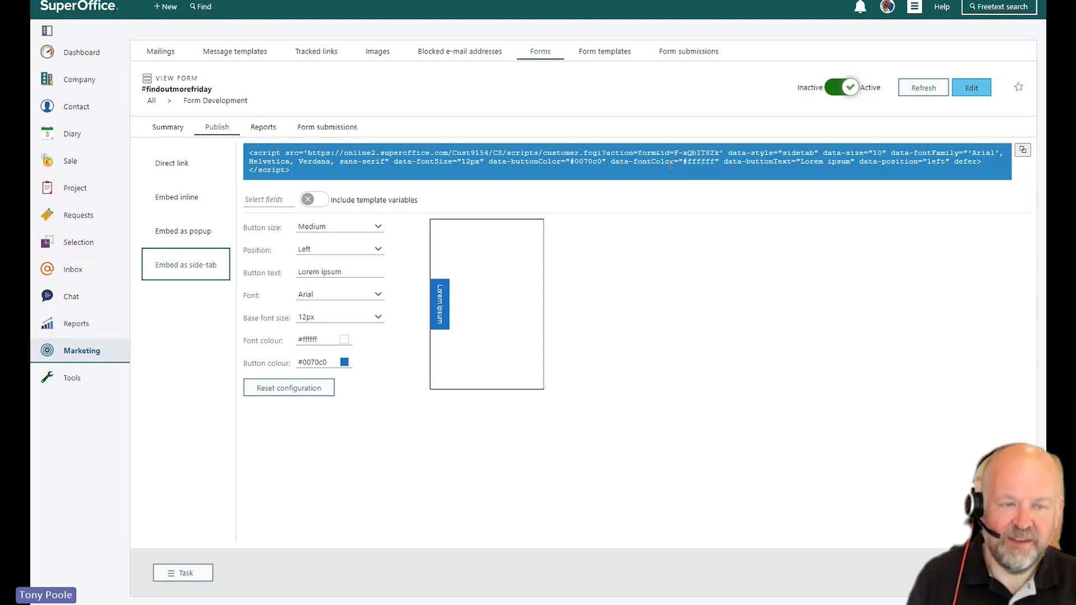
Check the form's reports and submissions, and return to its summary
click(271, 137)
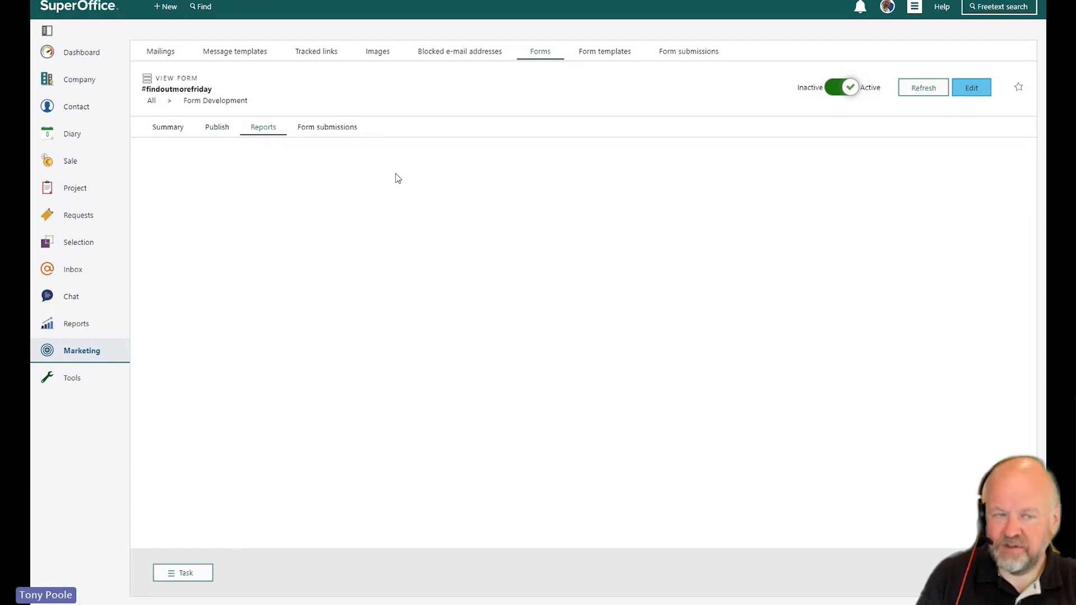
click(326, 136)
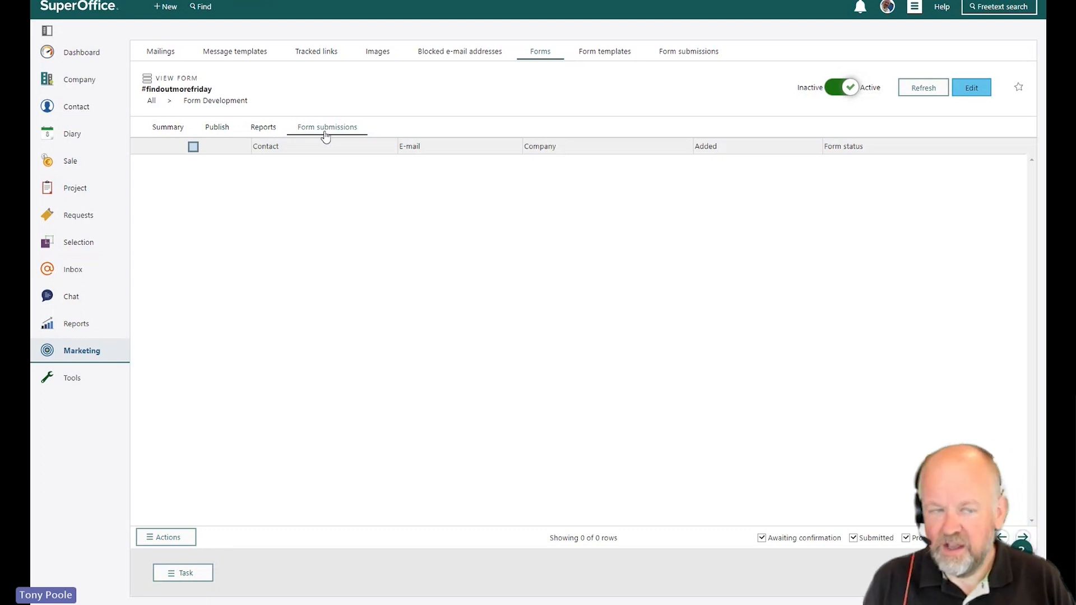
click(178, 135)
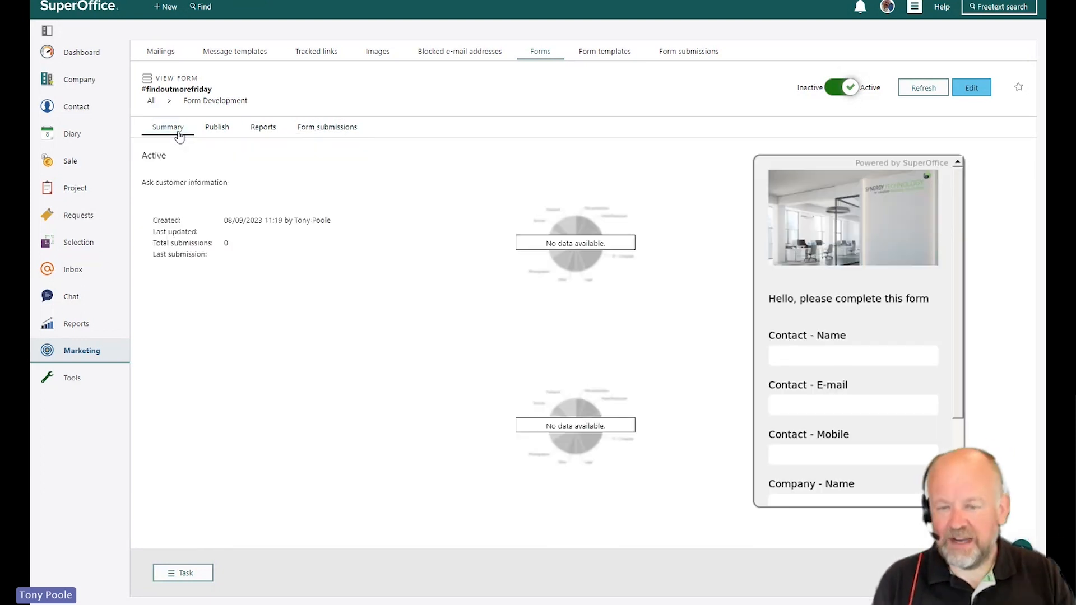